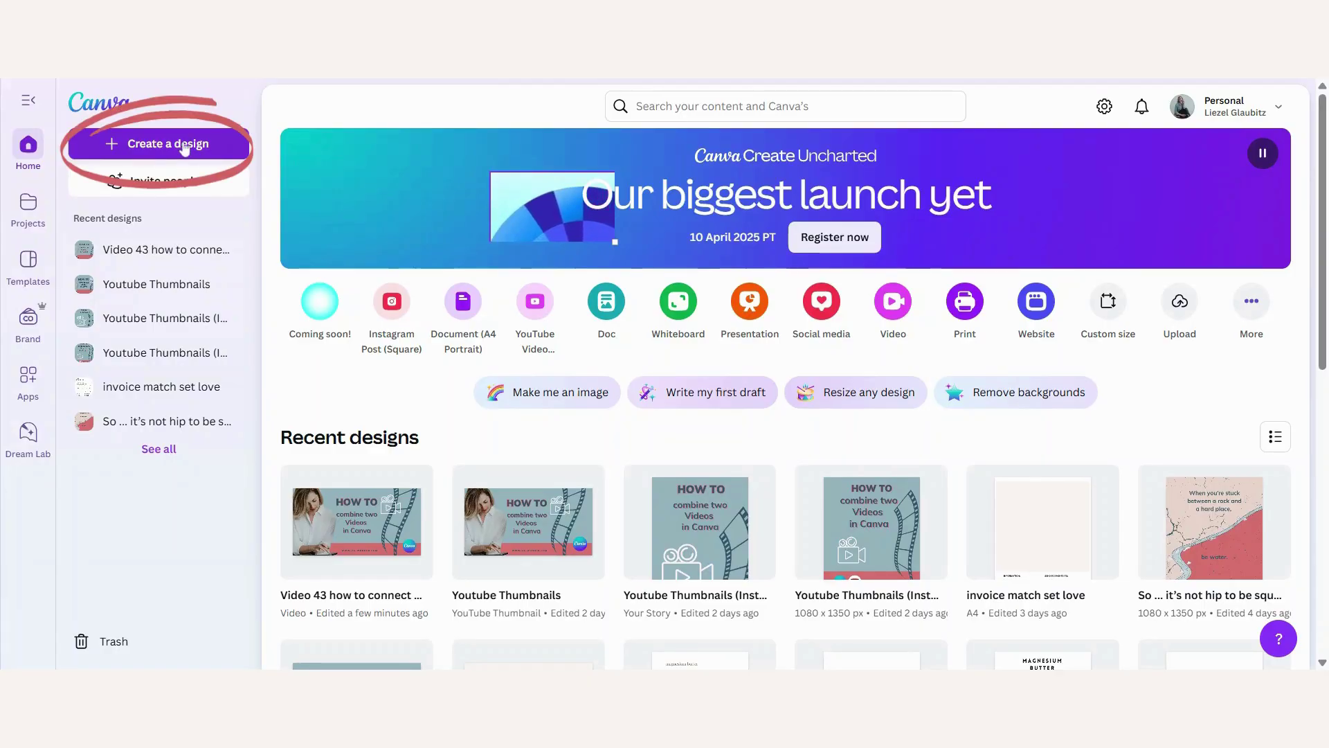
- Create a new blank 1920 × 1080 px landscape video design
{"action": "left_click", "coordinate": [184, 145]}
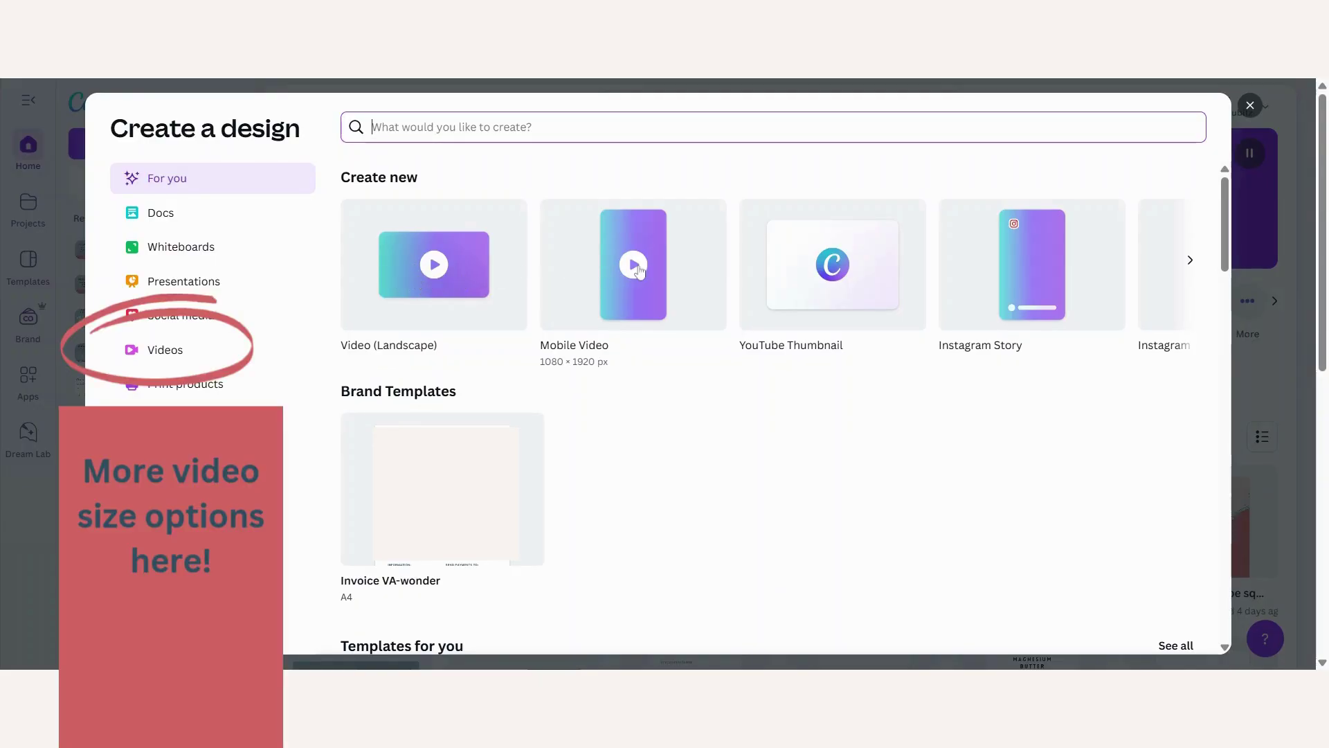
{"action": "left_click", "coordinate": [416, 270]}
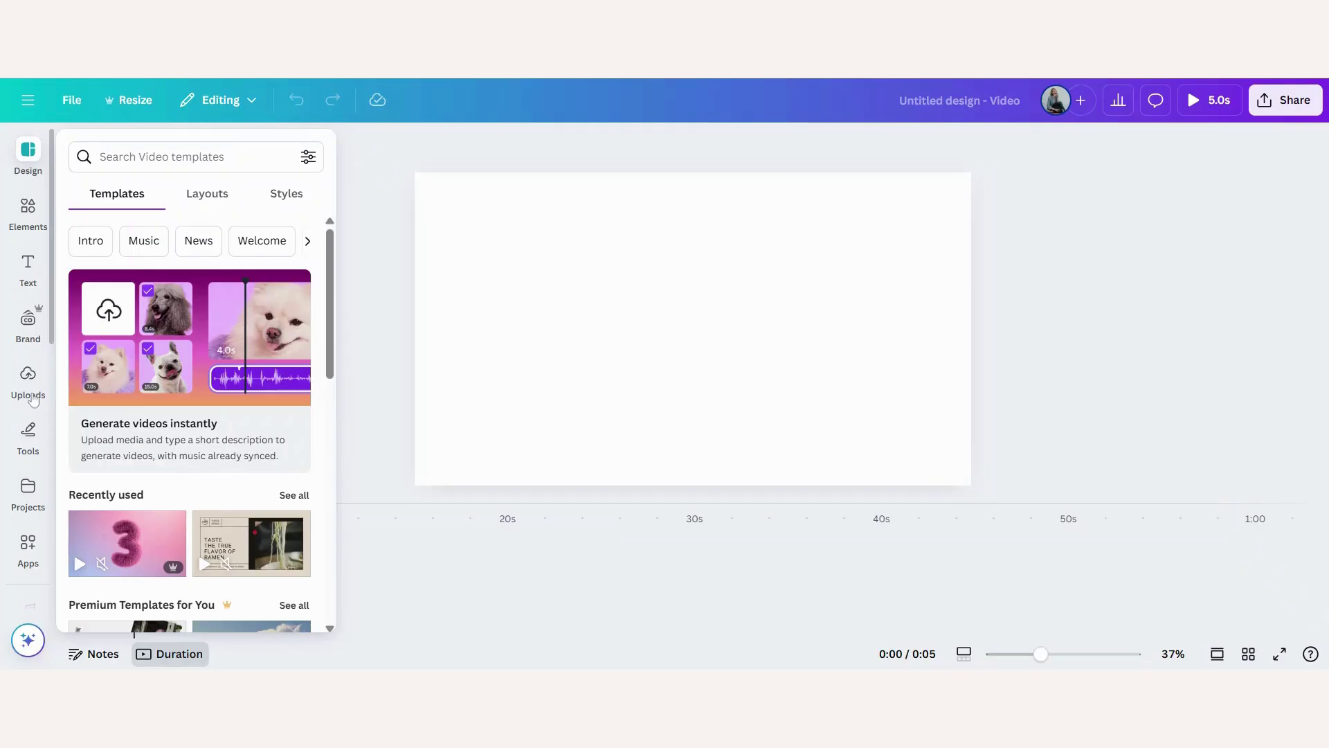
- Search Elements for 'baking' stock videos, adding and then removing the macaron clip
{"action": "left_click", "coordinate": [29, 380]}
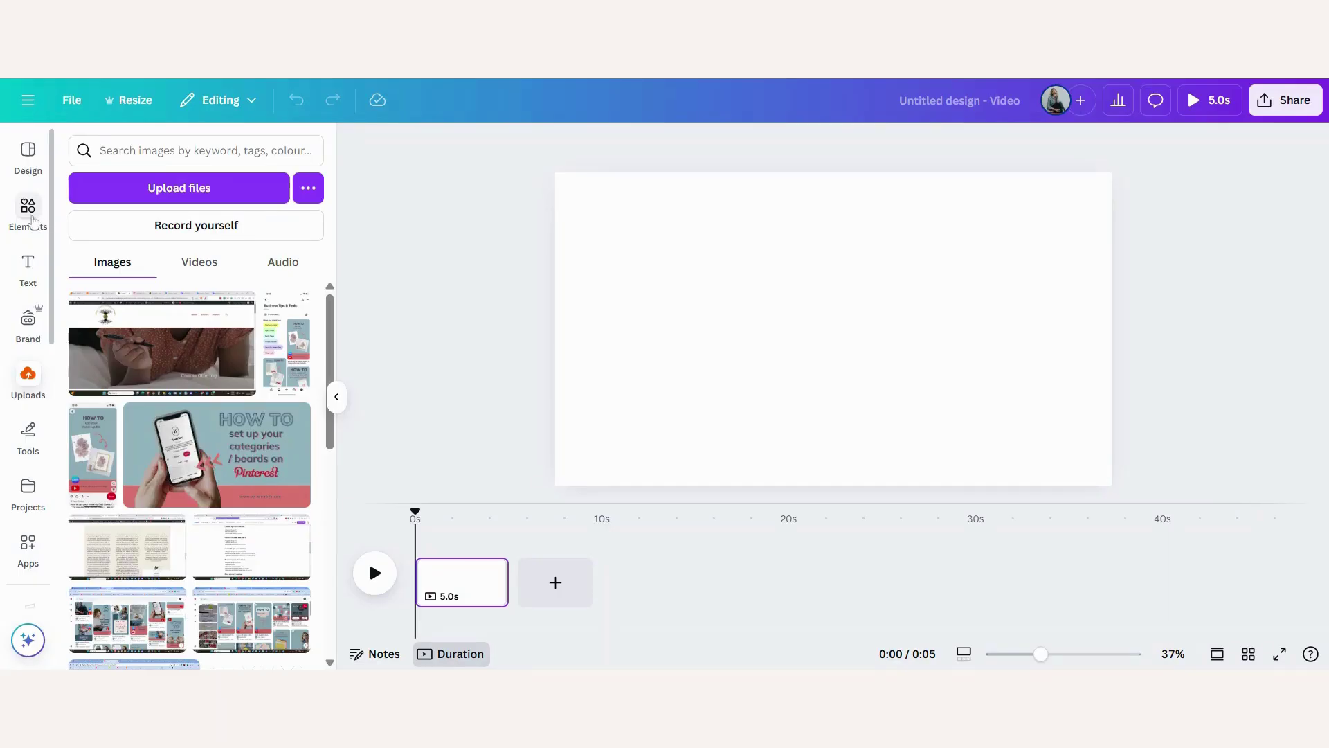
{"action": "left_click", "coordinate": [30, 216]}
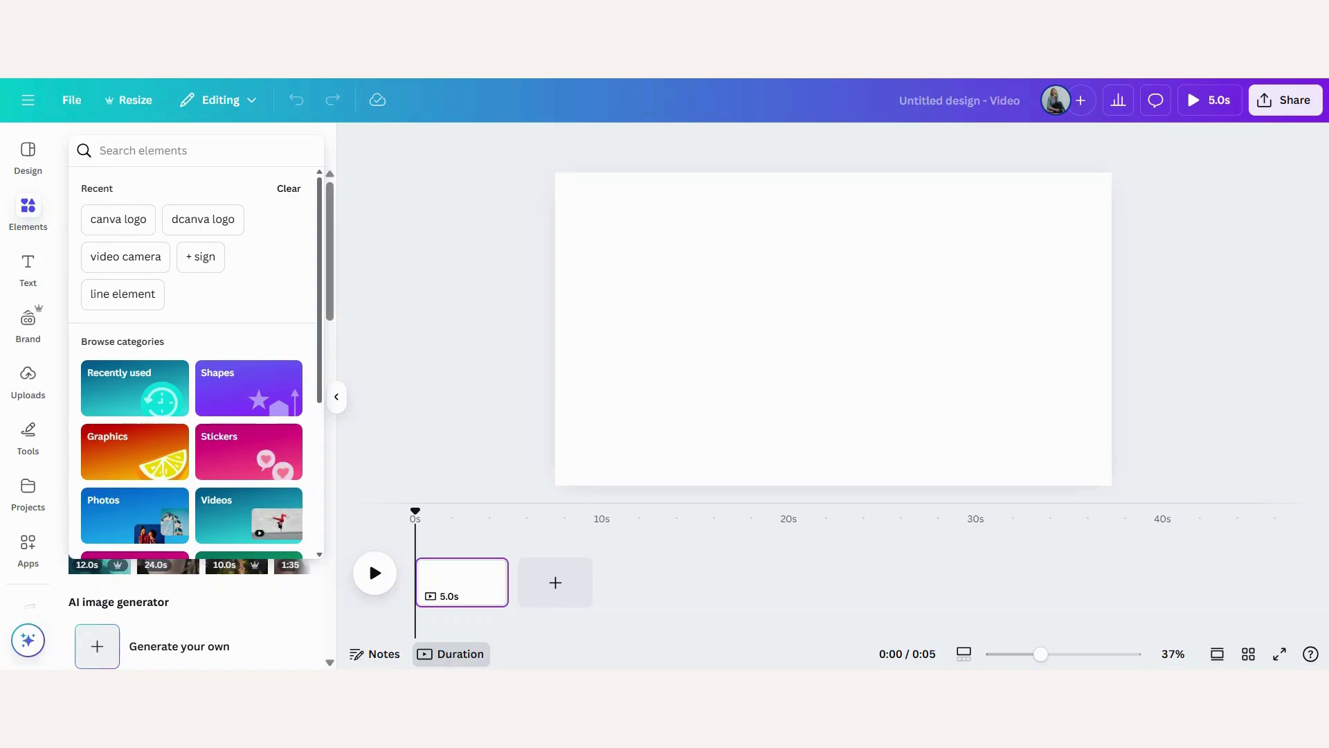
{"action": "type", "text": "ba"}
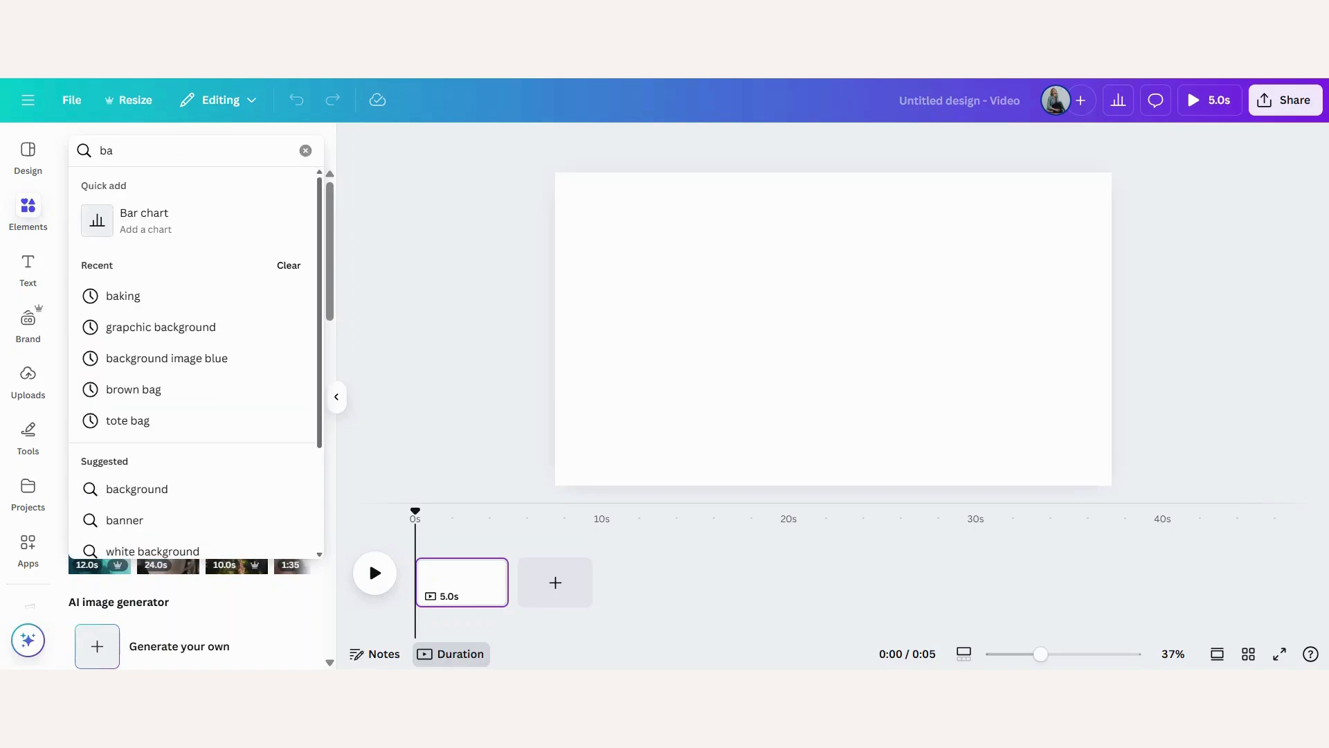
{"action": "type", "text": "king"}
{"action": "key", "text": "Return"}
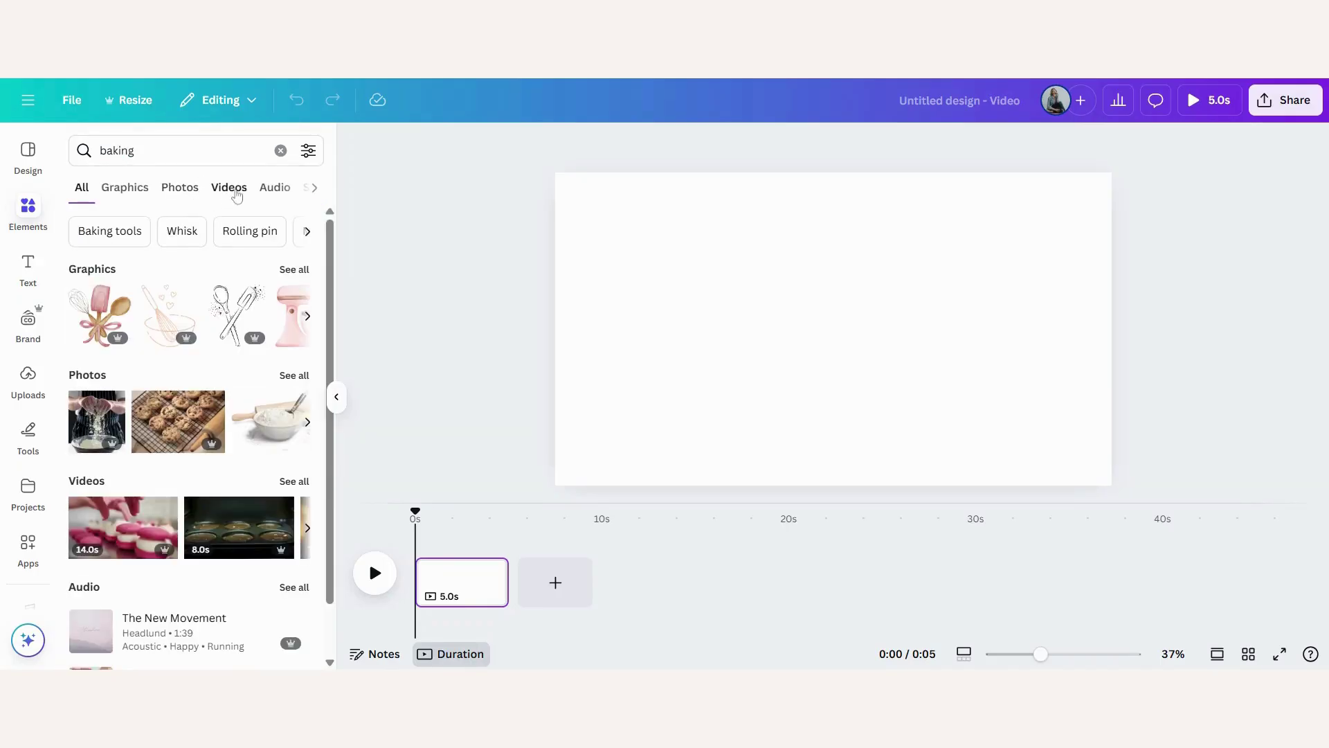
{"action": "left_click", "coordinate": [236, 194]}
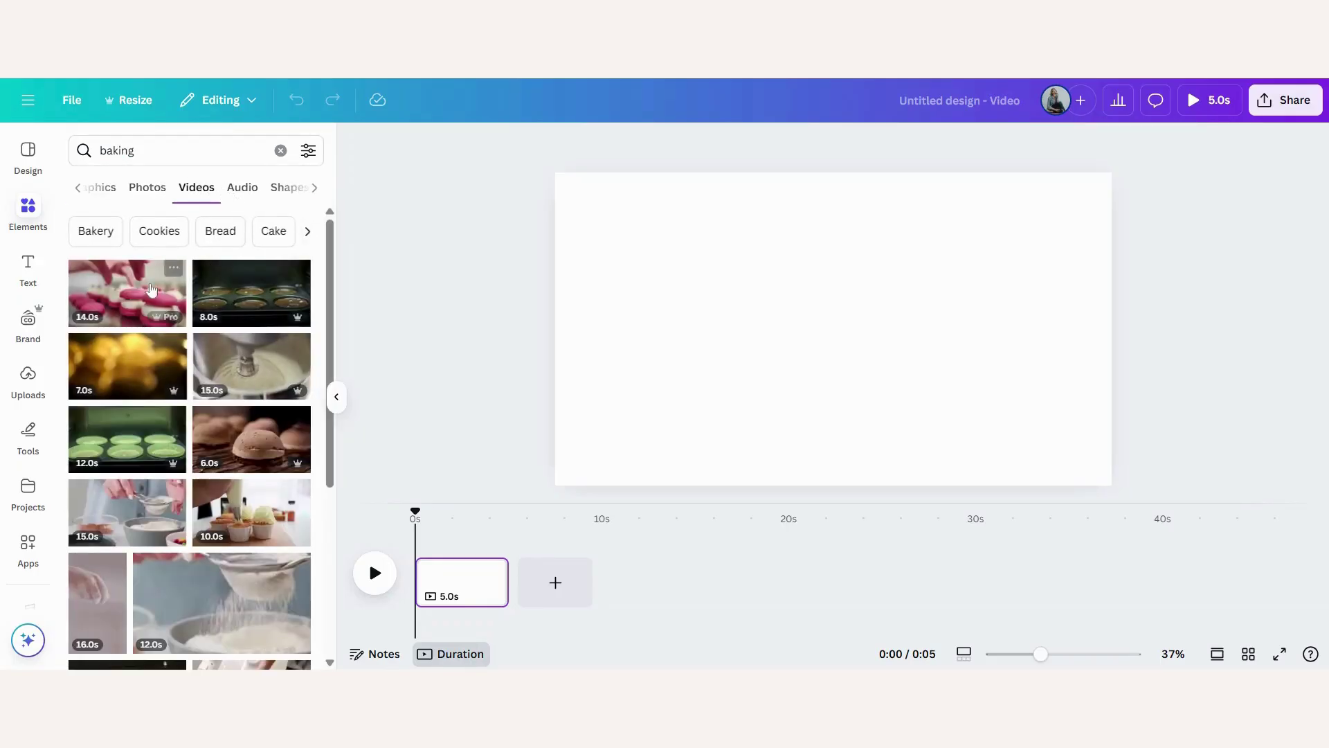
{"action": "left_click", "coordinate": [139, 296]}
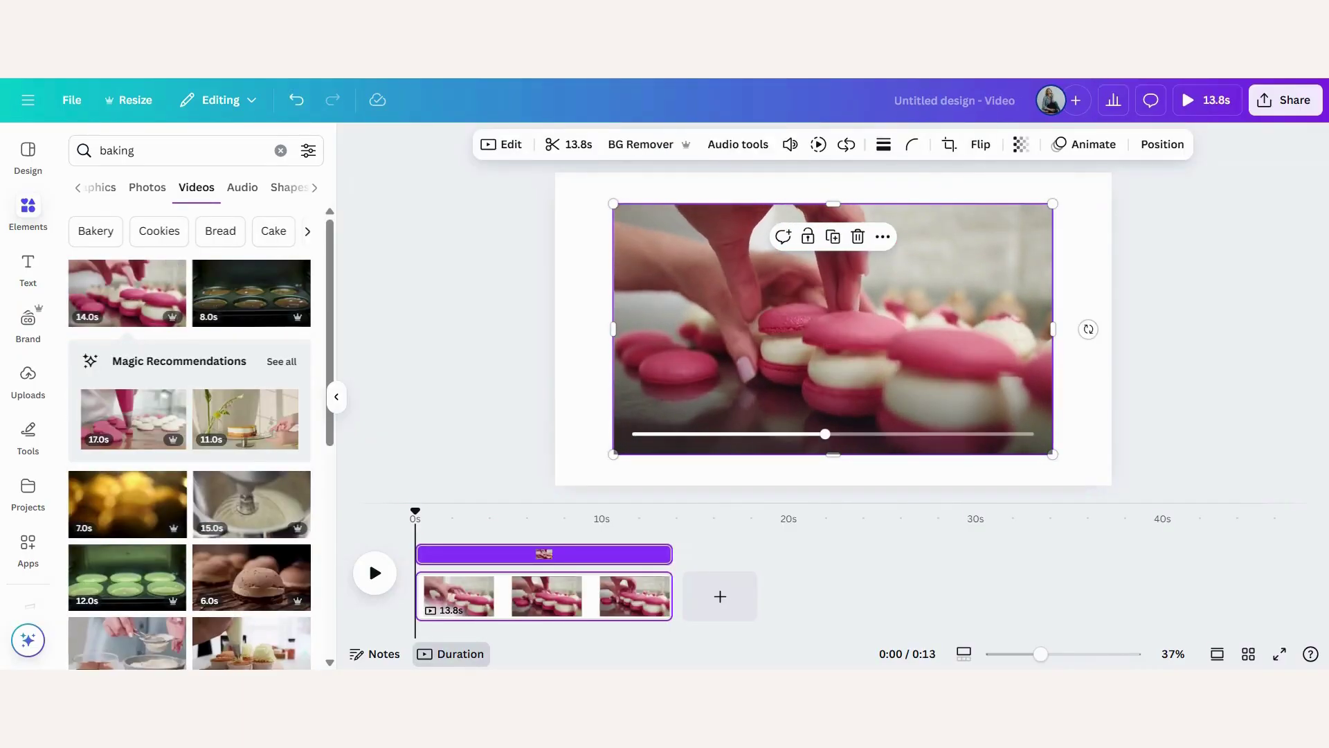
{"action": "key", "text": "Delete"}
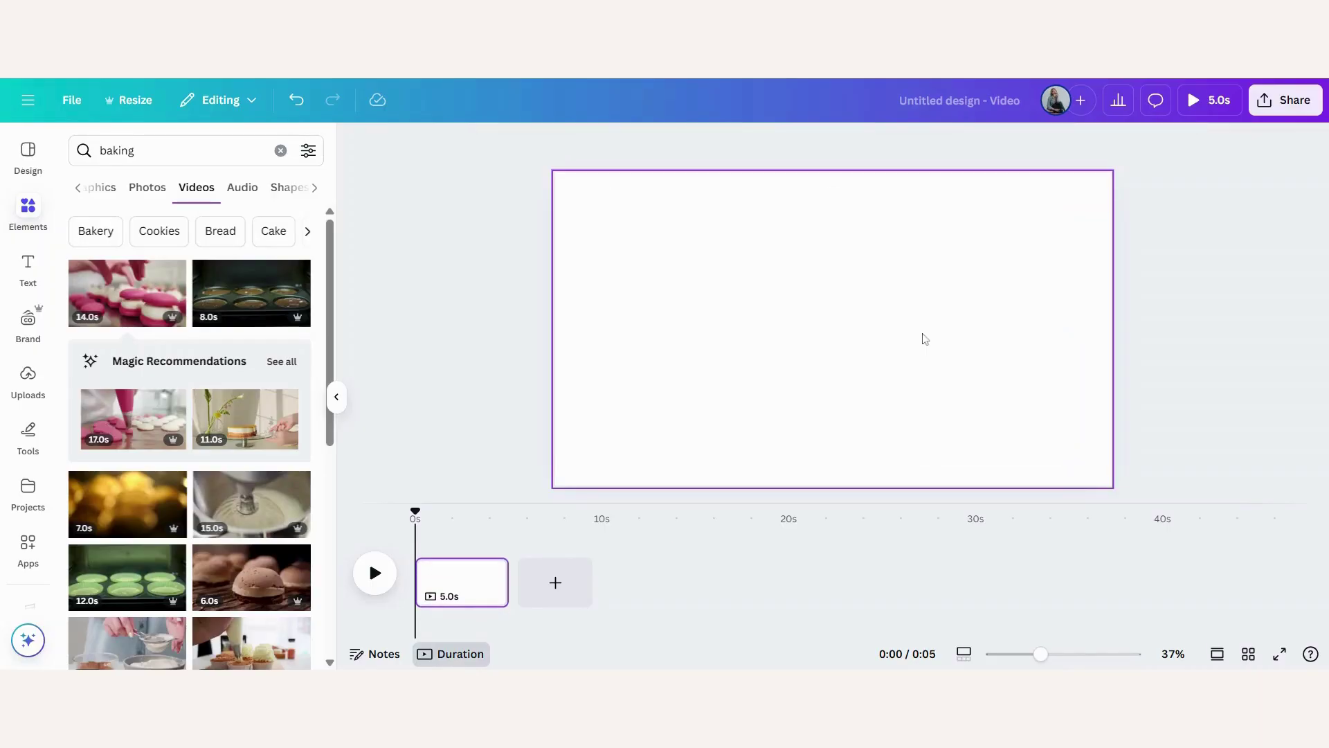
- Add the 14.1-second film countdown from Recently used and set it as page 1's background
{"action": "left_click", "coordinate": [77, 187]}
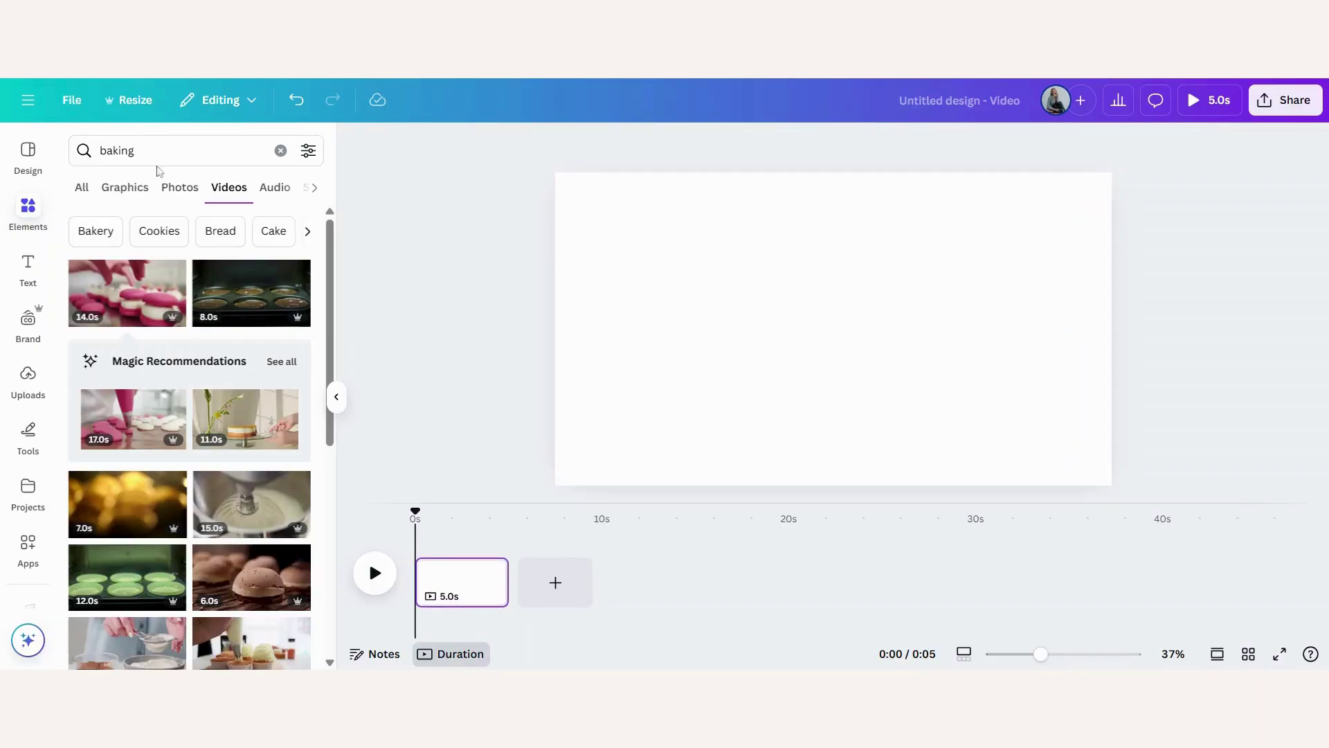
{"action": "left_click", "coordinate": [280, 151]}
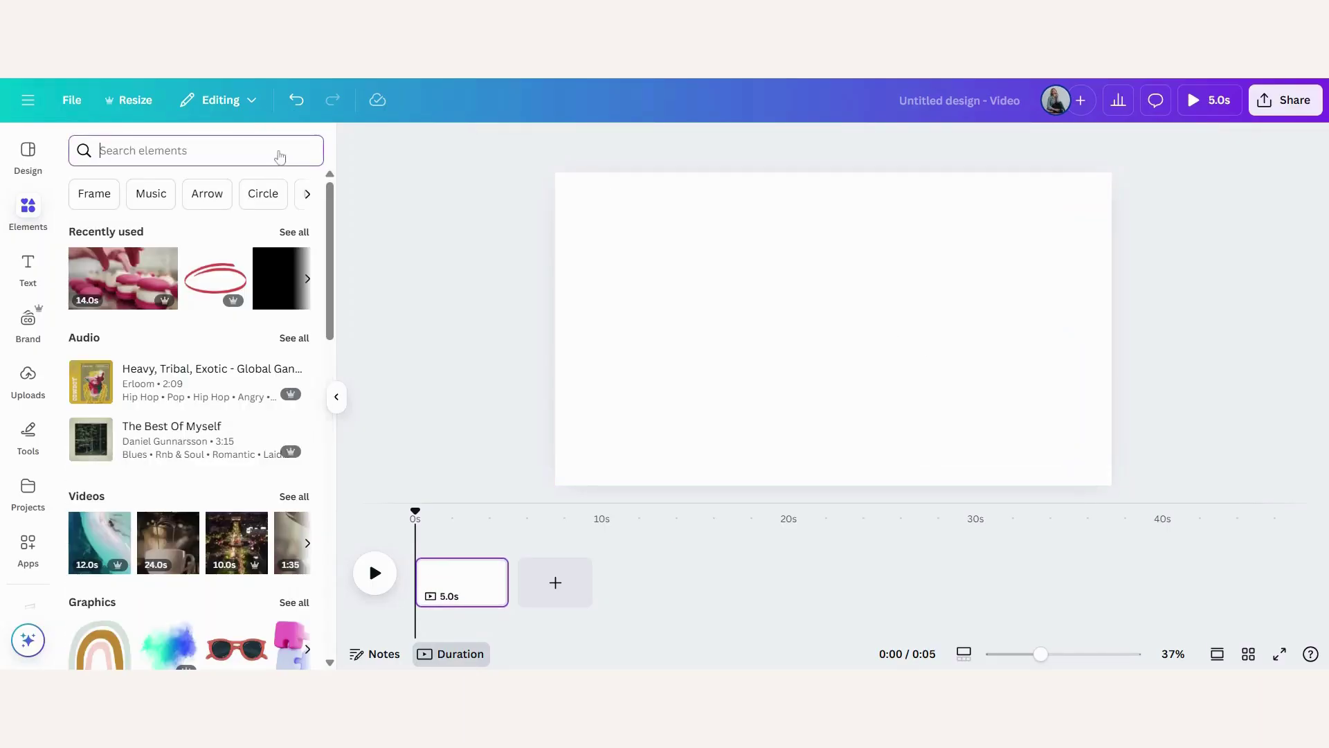
{"action": "left_click", "coordinate": [291, 232]}
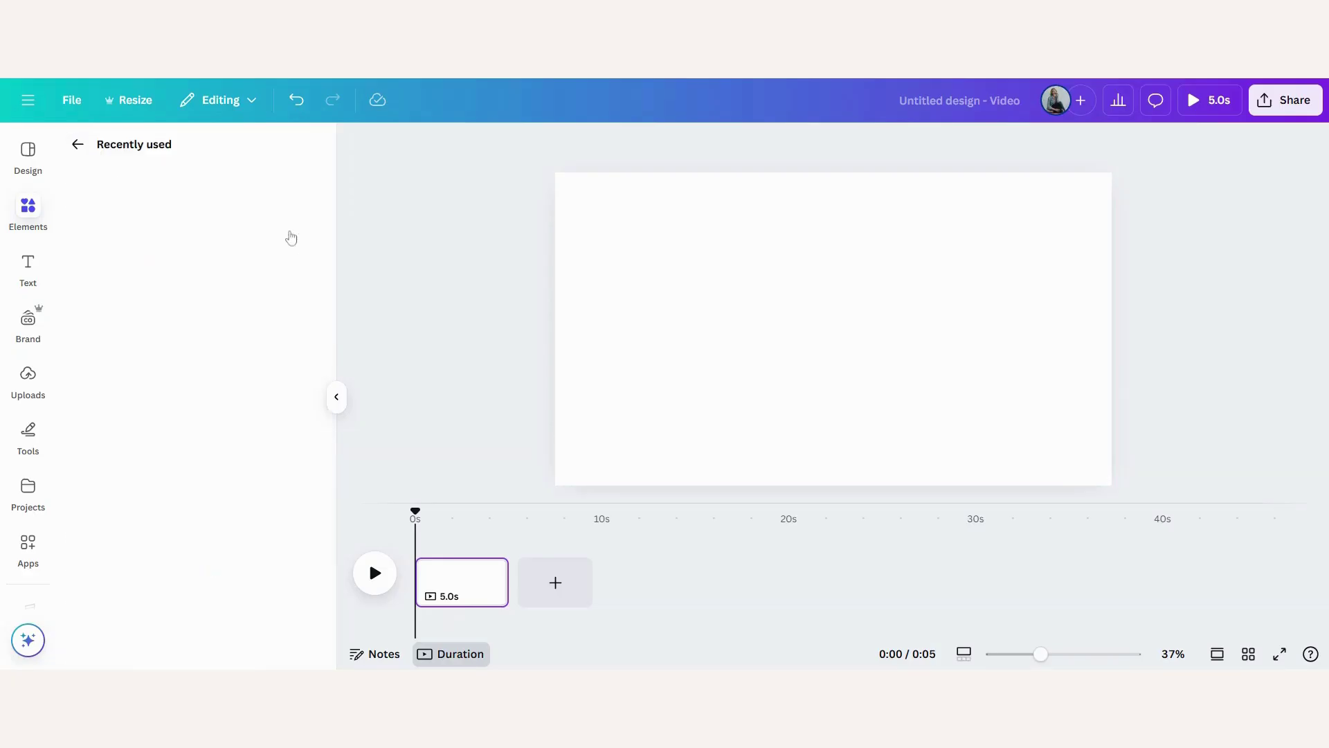
{"action": "scroll", "coordinate": [251, 325], "scroll_direction": "down", "scroll_amount": 3}
{"action": "scroll", "coordinate": [251, 325], "scroll_direction": "down", "scroll_amount": 3}
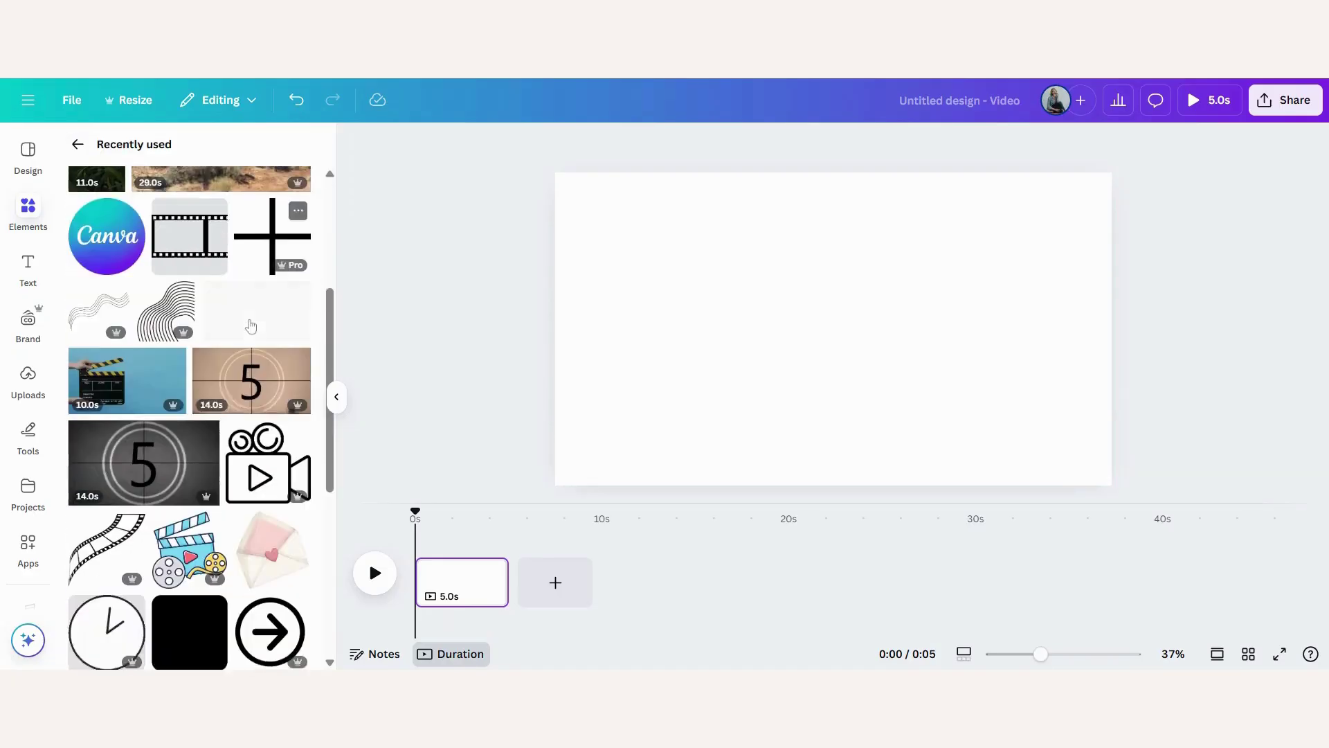
{"action": "left_click", "coordinate": [153, 389]}
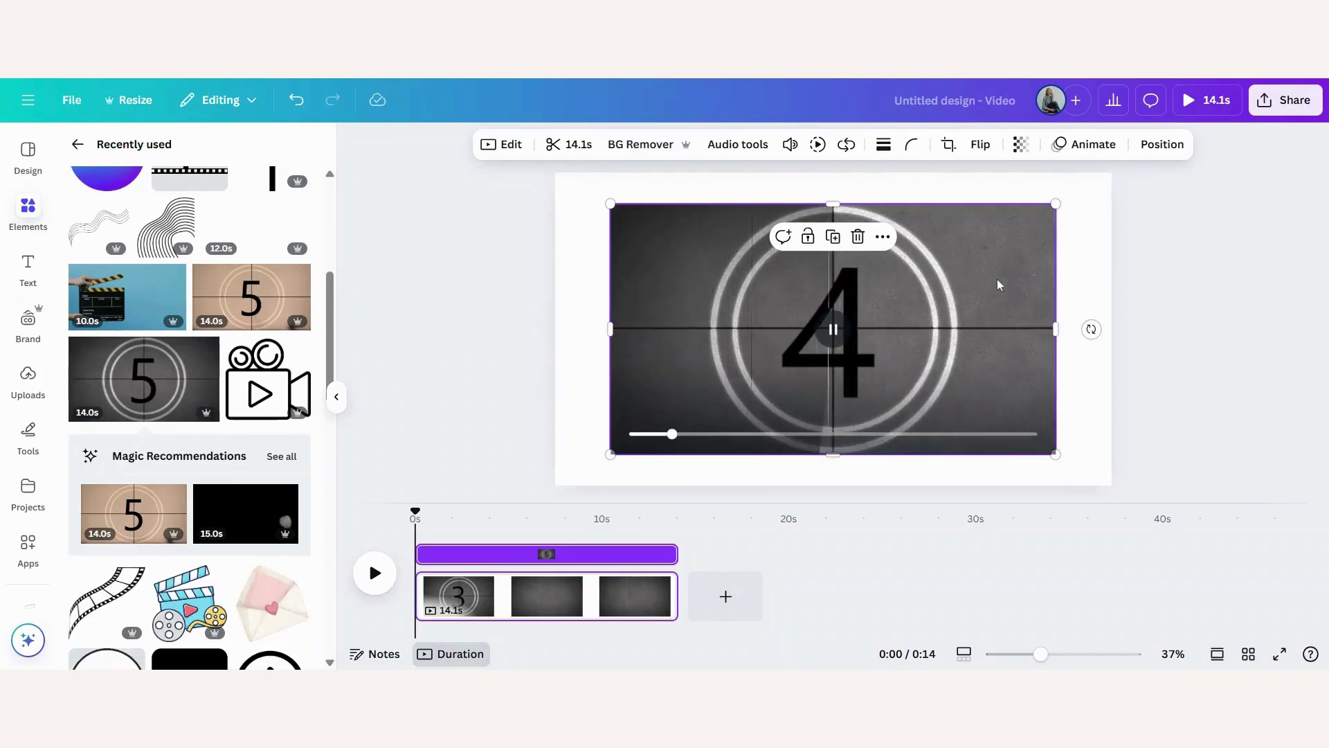
{"action": "right_click", "coordinate": [972, 285]}
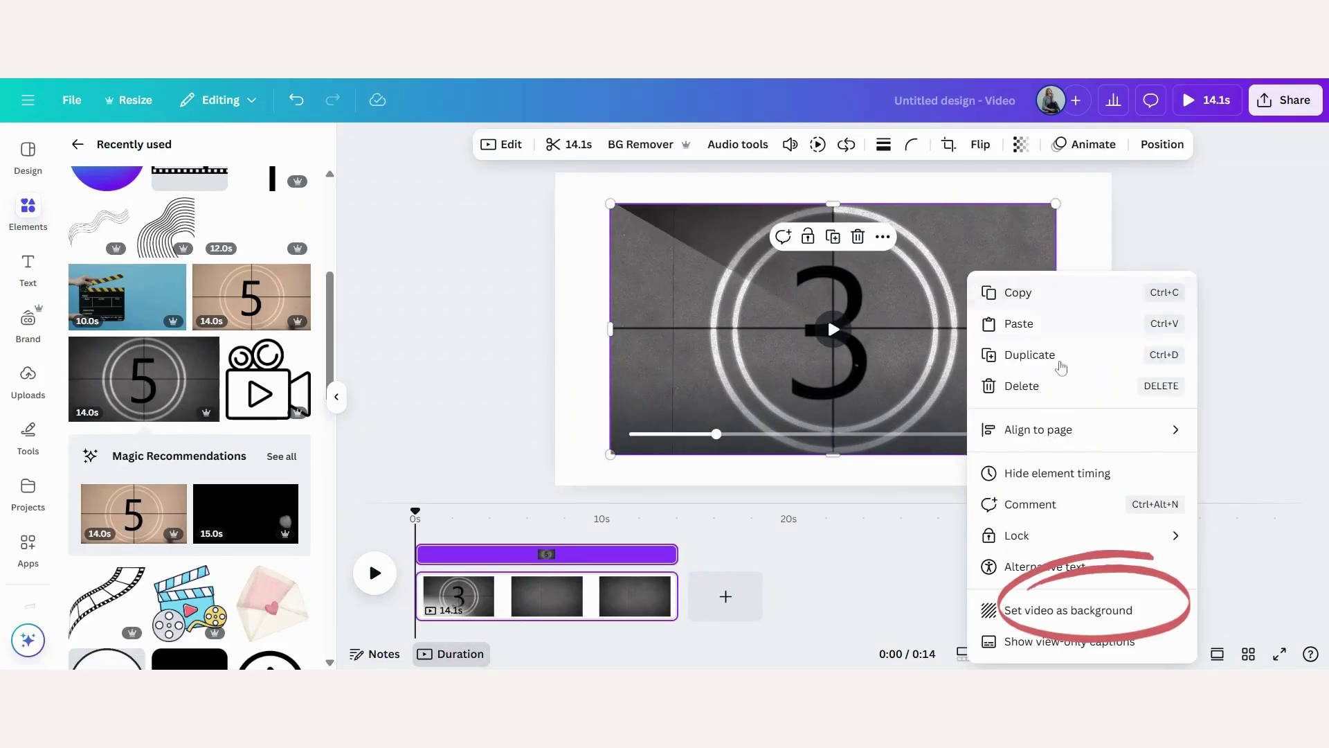
{"action": "left_click", "coordinate": [1075, 616]}
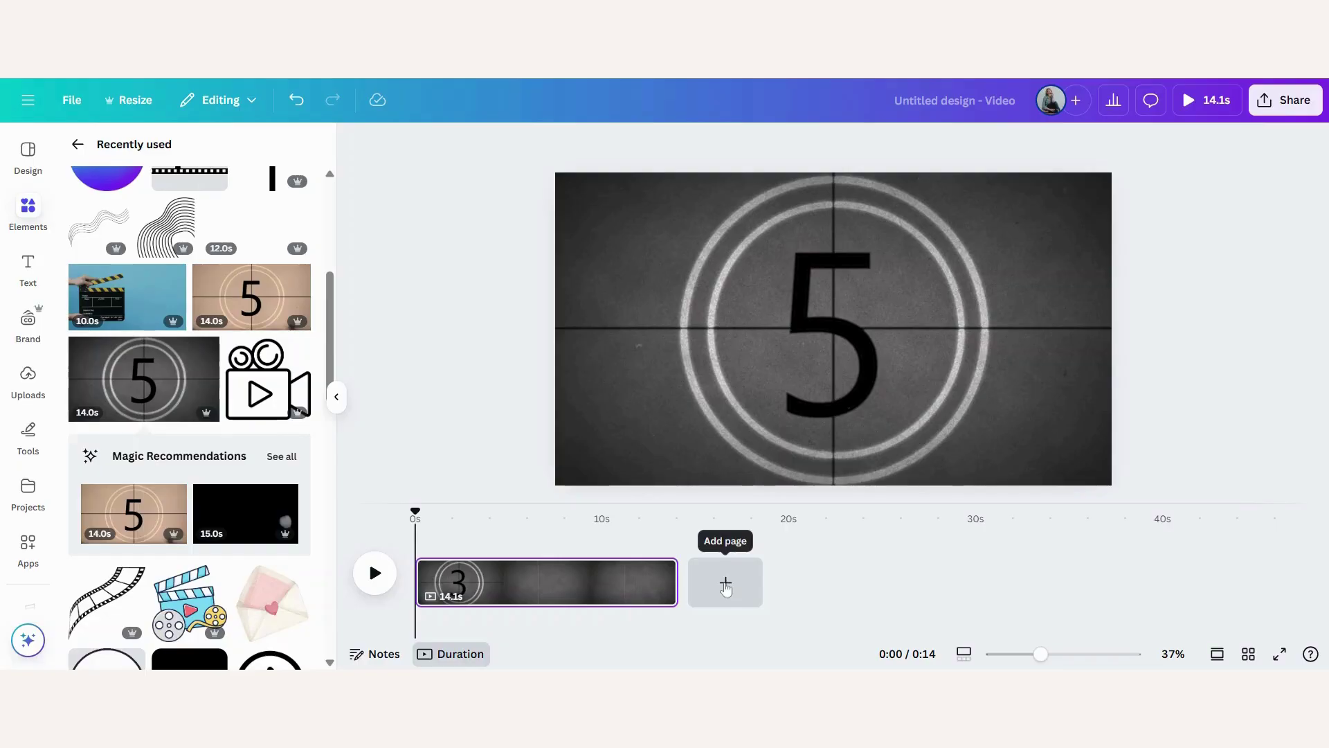
- Add page 2 with the 28.5-second apple-peeling clip as its background
{"action": "left_click", "coordinate": [725, 585]}
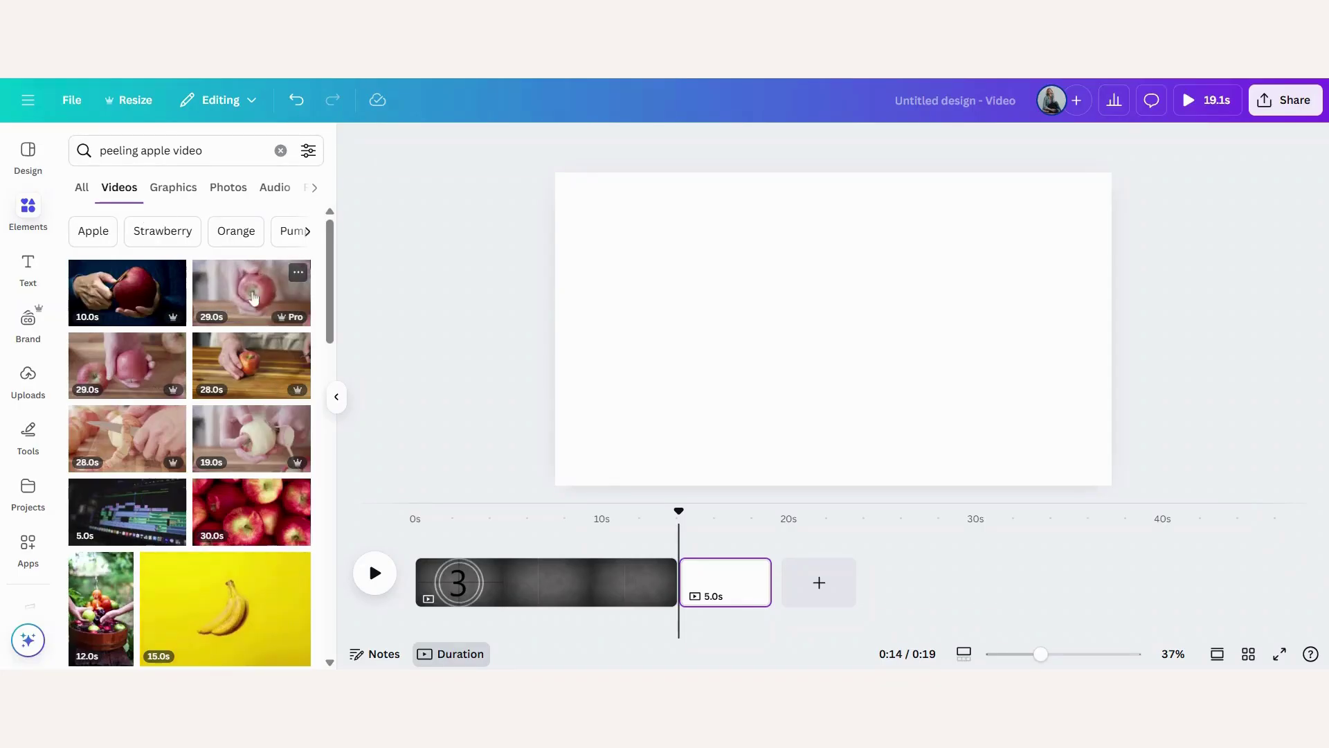
{"action": "left_click", "coordinate": [250, 292]}
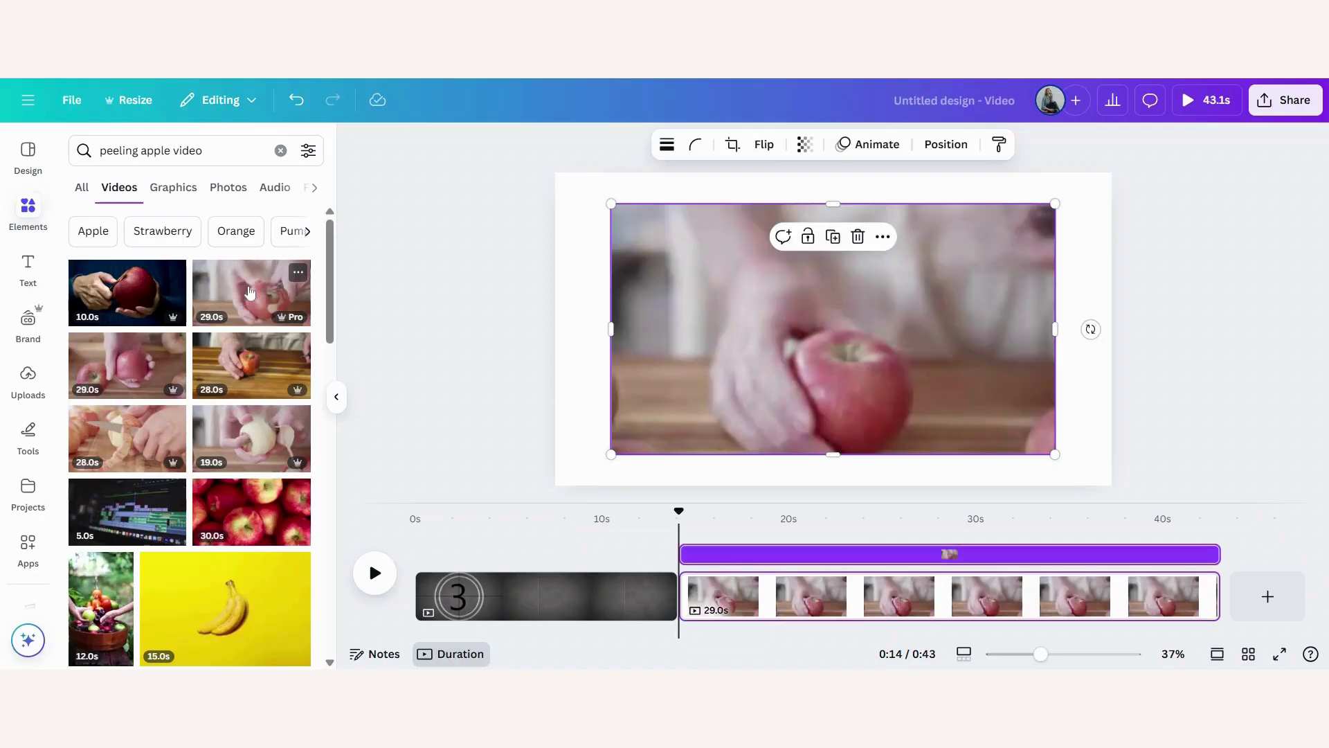
{"action": "right_click", "coordinate": [780, 306]}
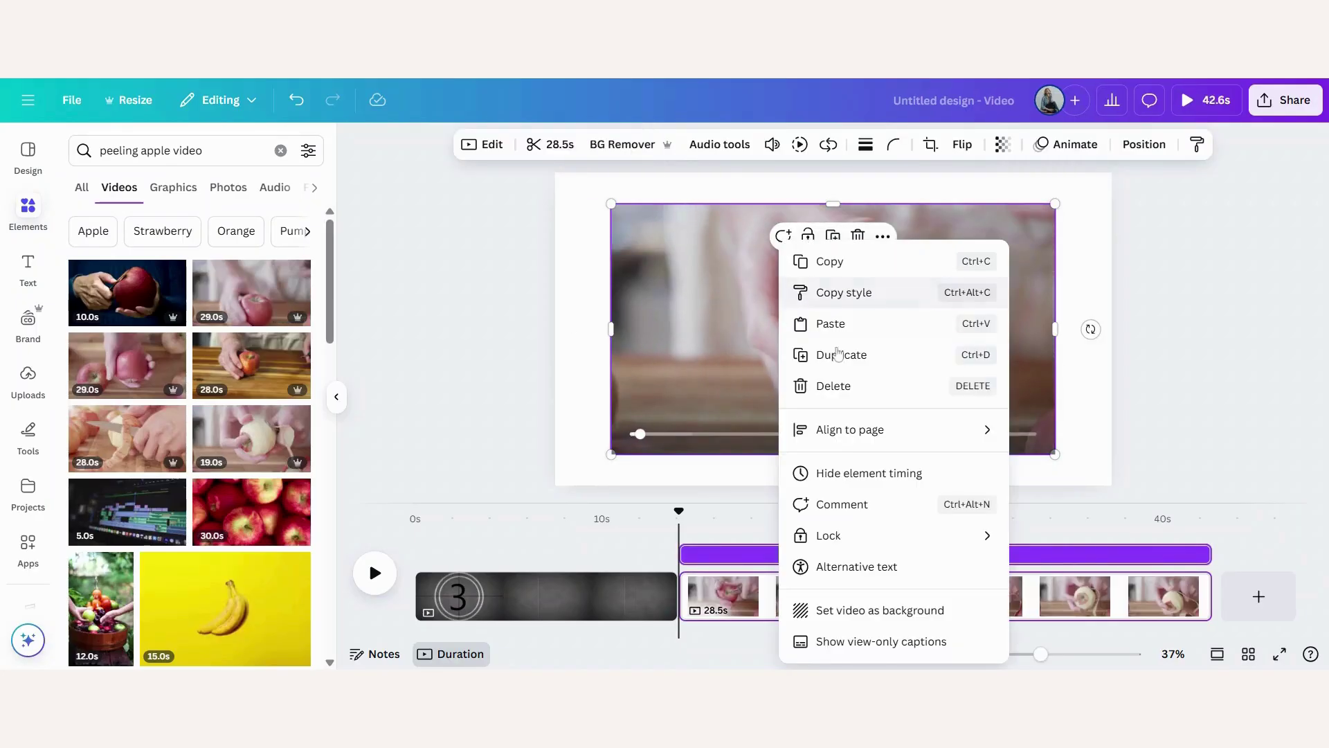
{"action": "left_click", "coordinate": [893, 611]}
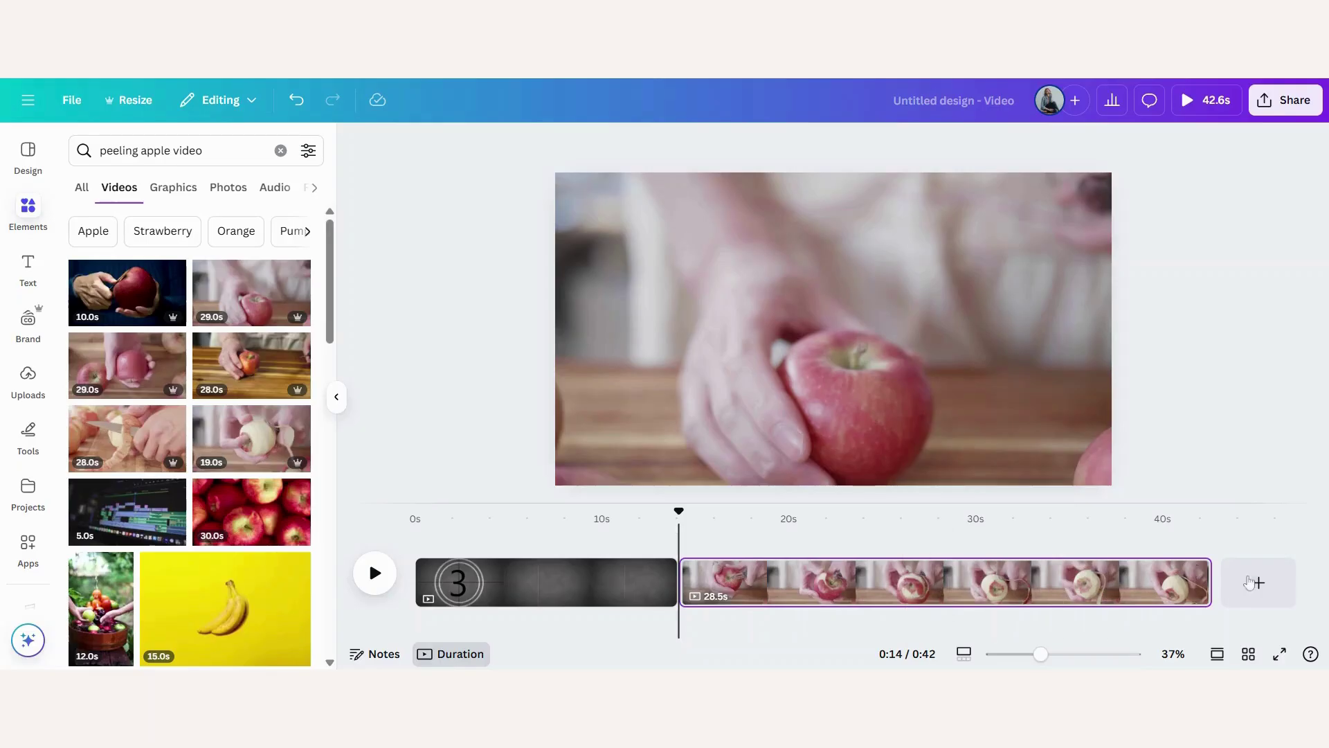
- Trim the end of the apple-peeling clip and split it at 0:32
{"action": "left_click", "coordinate": [1115, 585]}
{"action": "left_click_drag", "start_coordinate": [1114, 585], "coordinate": [1152, 613]}
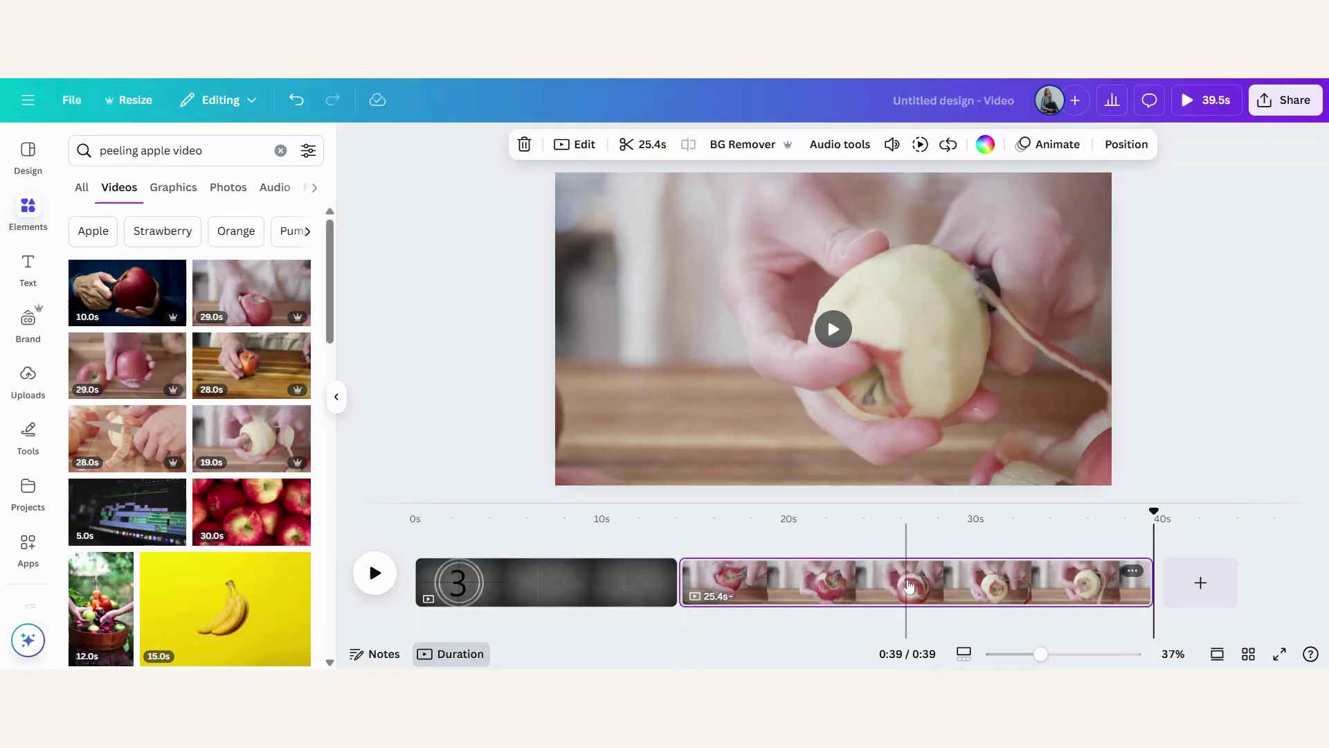
{"action": "left_click", "coordinate": [973, 587]}
{"action": "left_click", "coordinate": [1022, 584]}
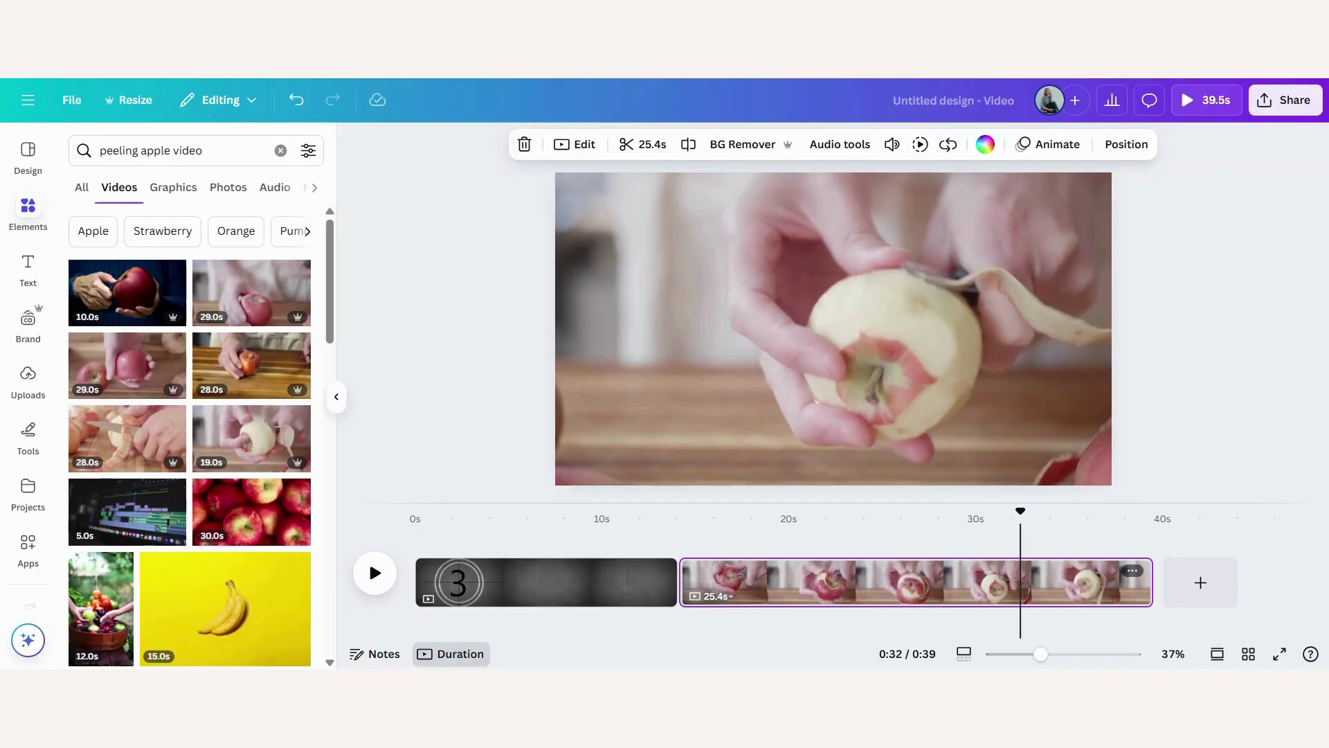
{"action": "key", "text": "s"}
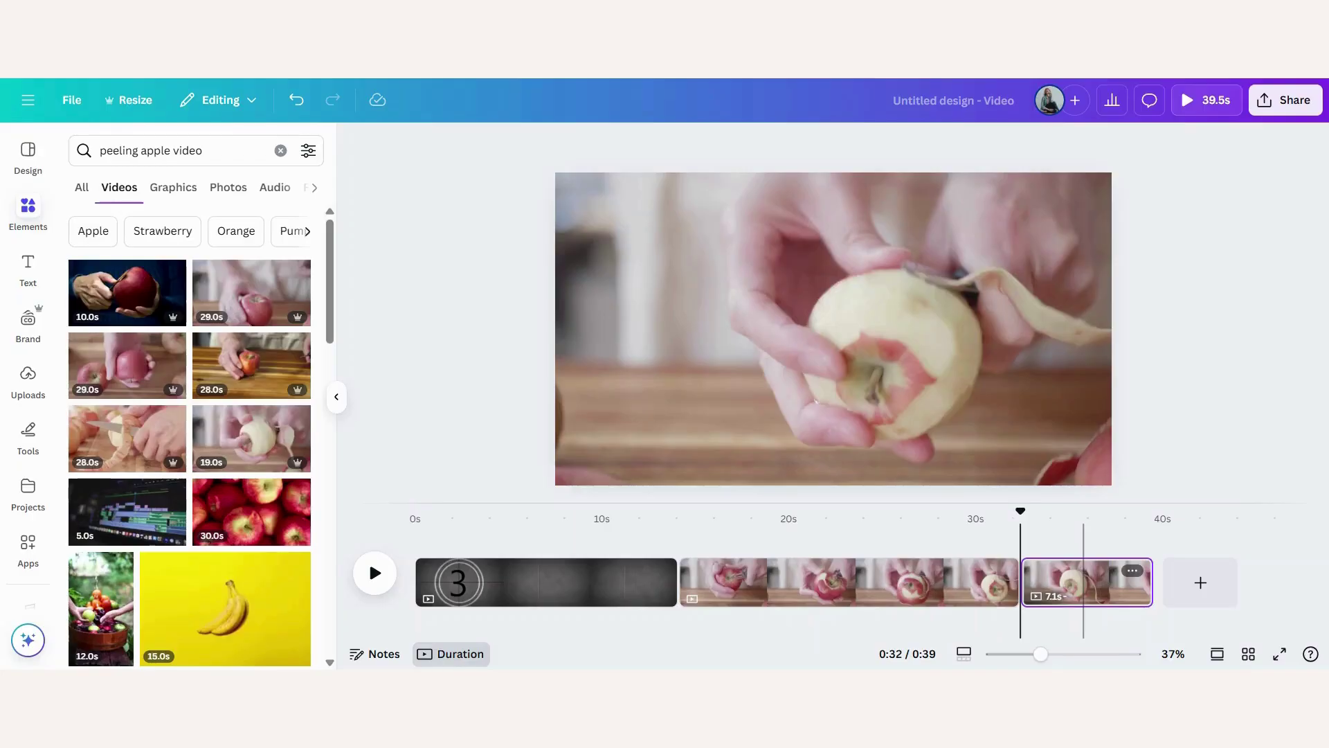
- Shorten the first apple part to 5.0 seconds, leaving a 7.1-second third clip
{"action": "left_click", "coordinate": [916, 582]}
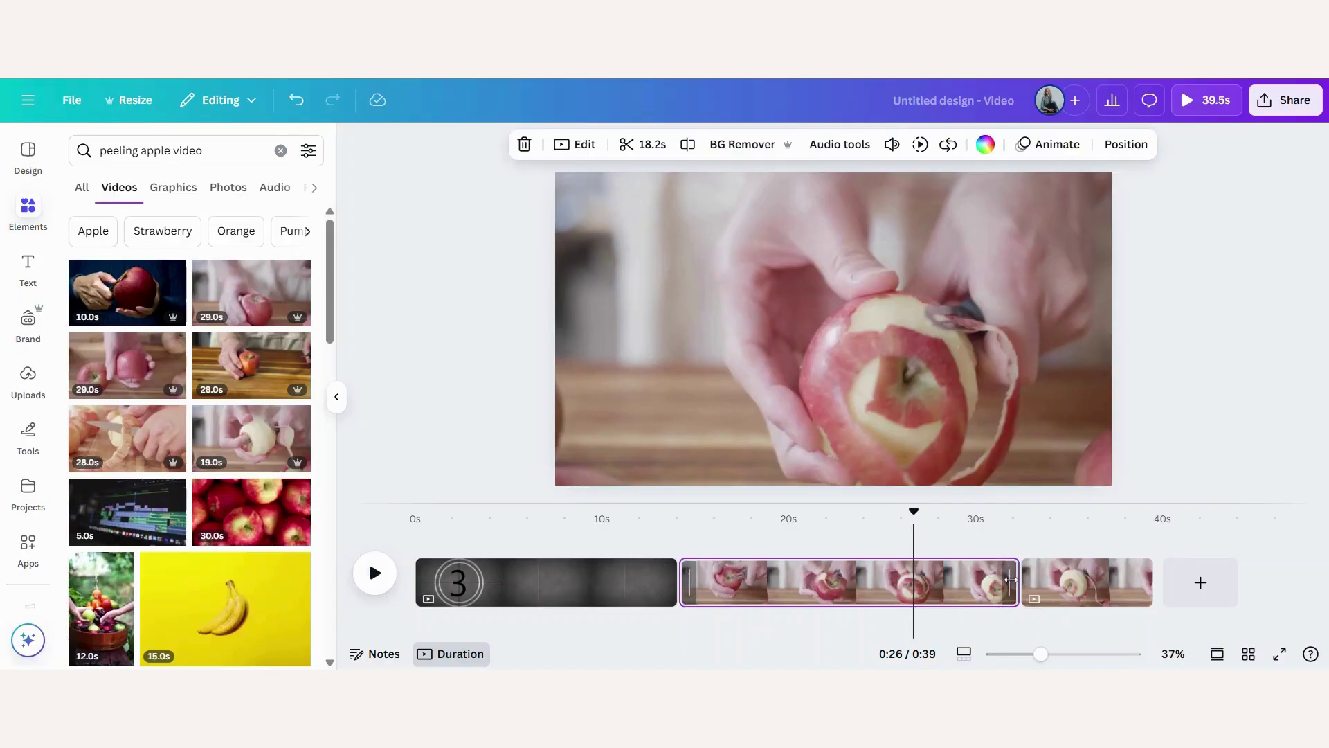
{"action": "left_click_drag", "start_coordinate": [1012, 579], "coordinate": [767, 597]}
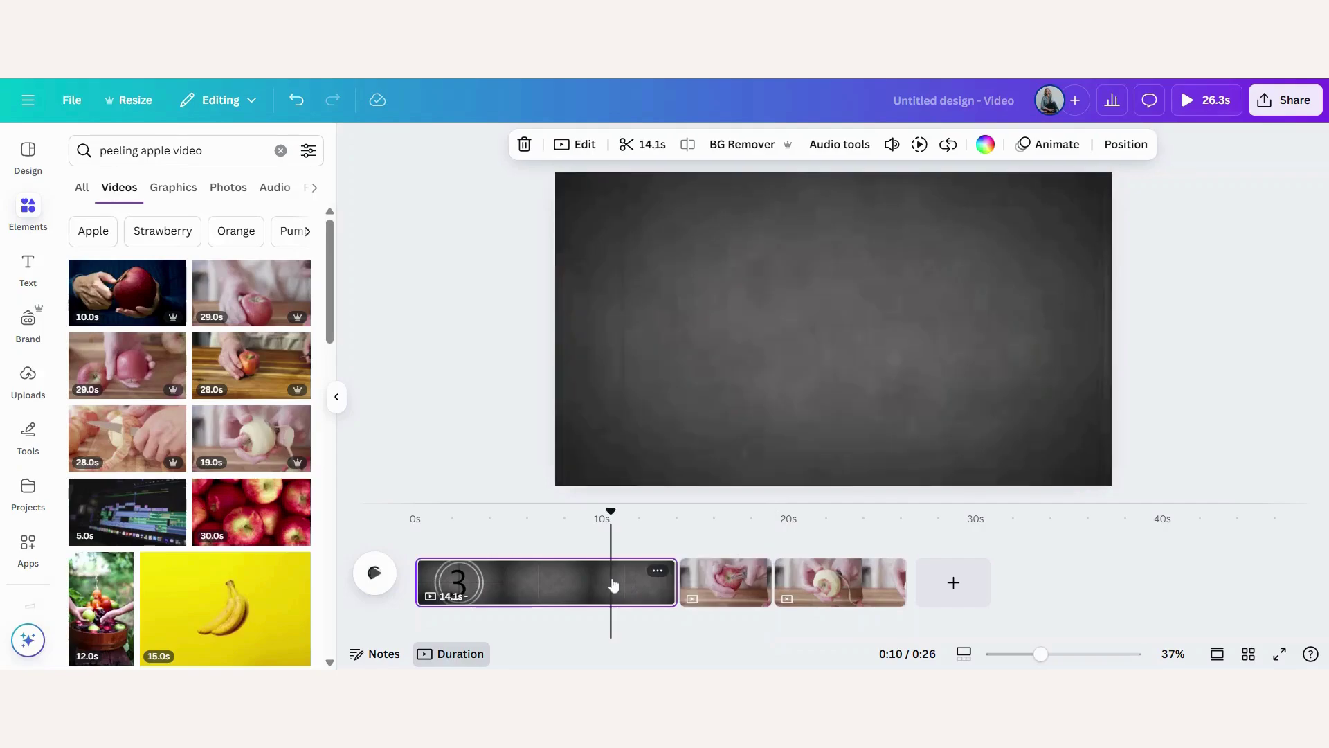
{"action": "left_click", "coordinate": [611, 587]}
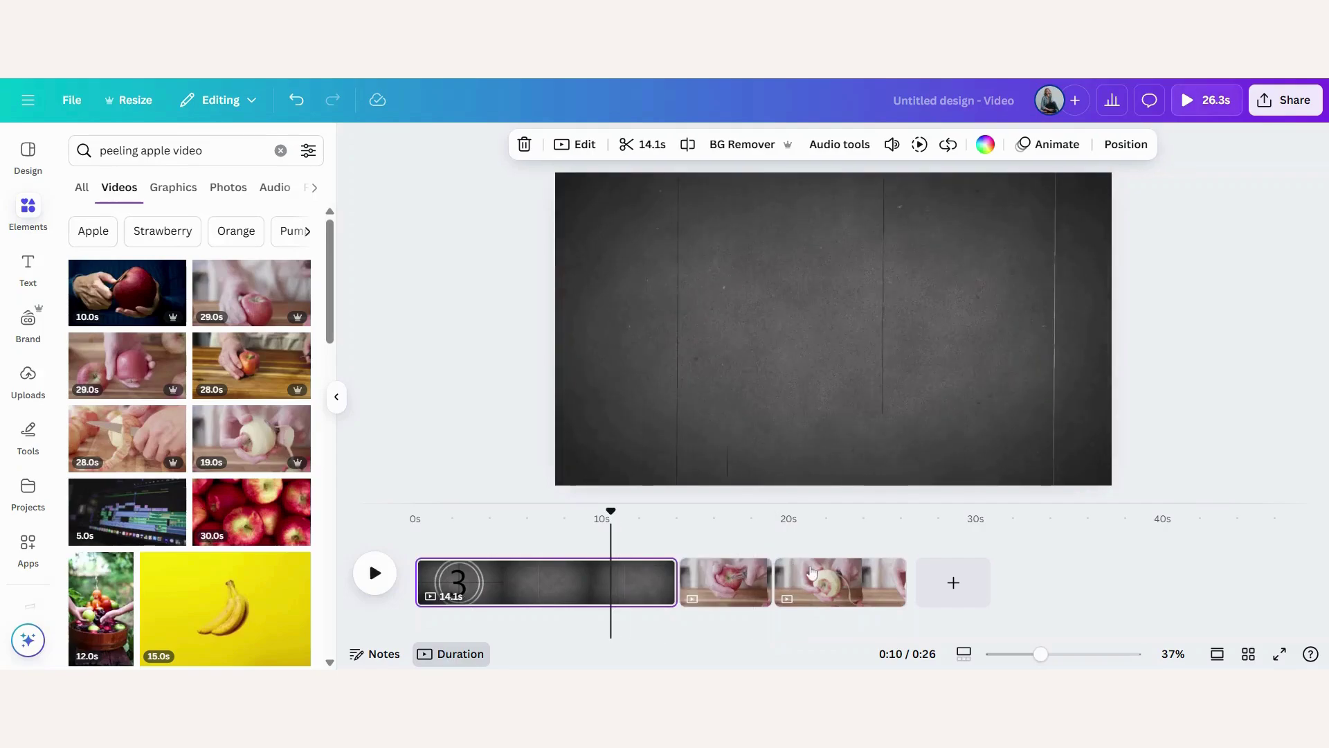
{"action": "left_click", "coordinate": [870, 578]}
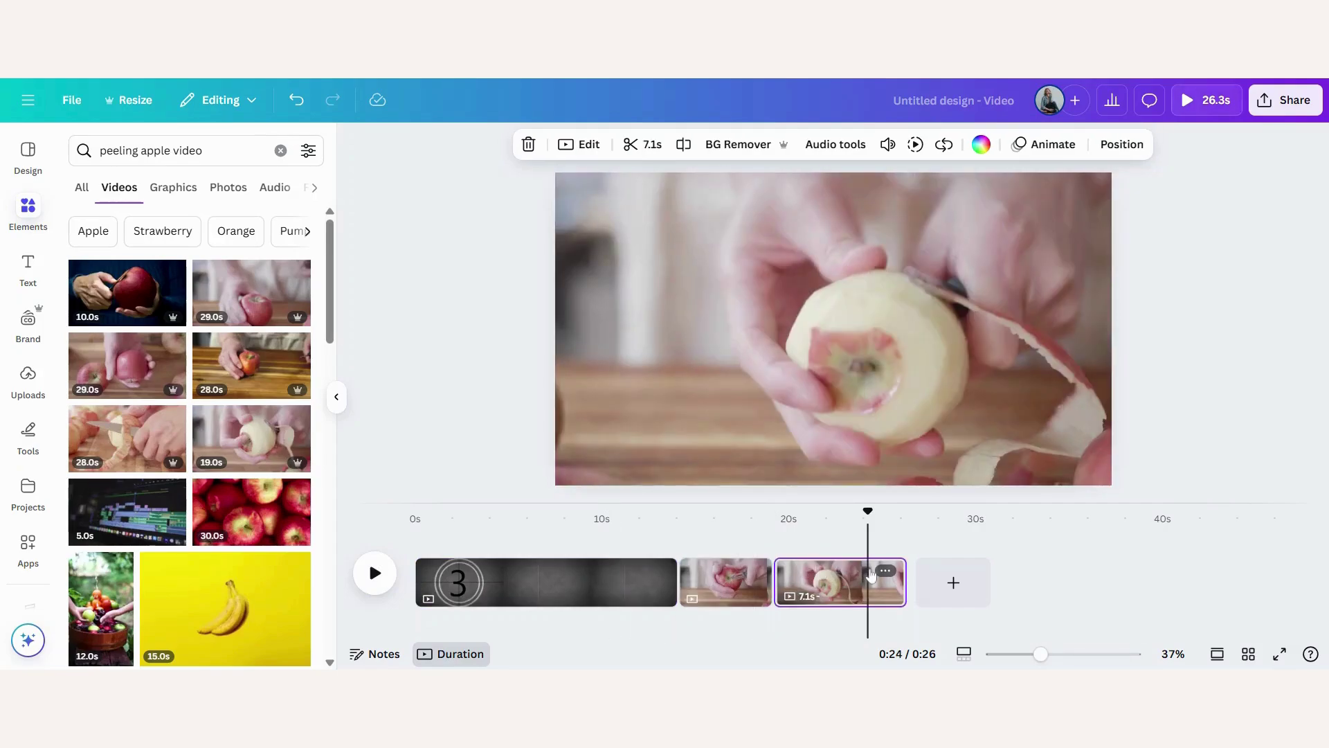
- Delete the 7.1-second third apple clip, leaving the video at 0:19
{"action": "key", "text": "Delete"}
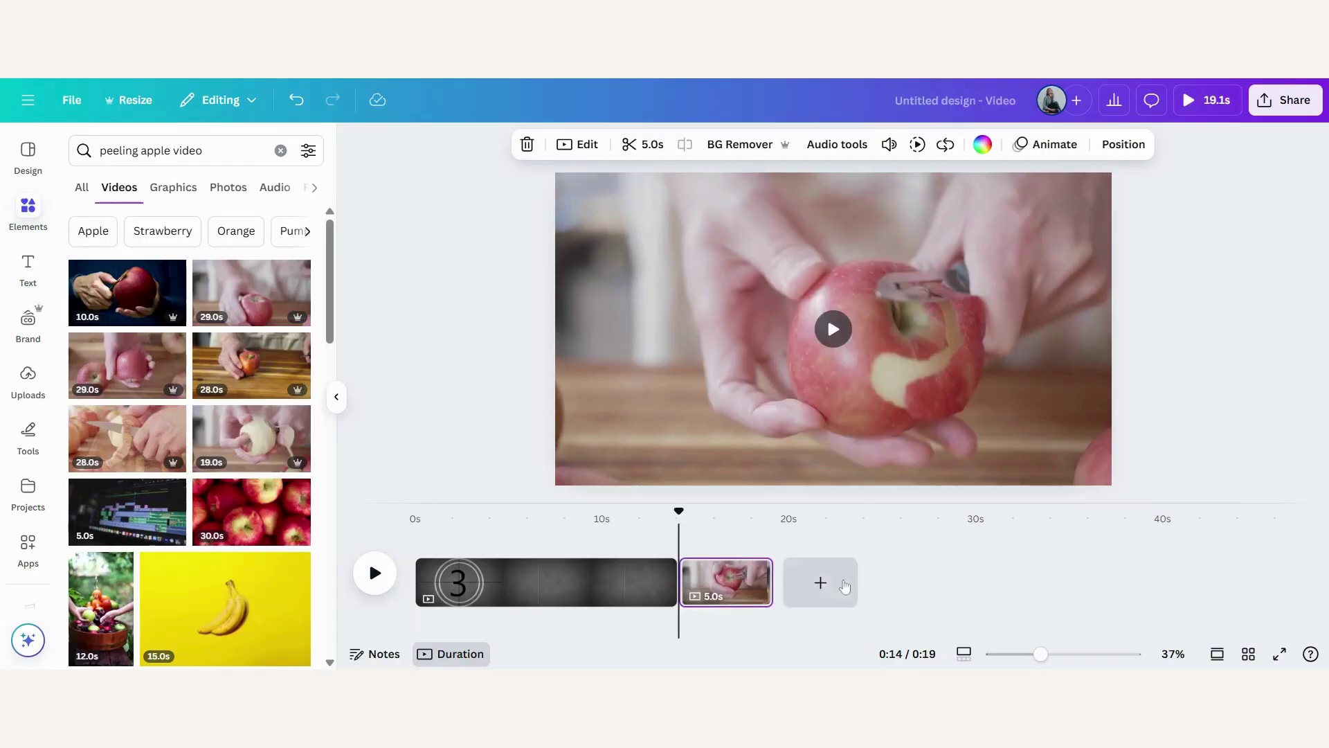
{"action": "left_click", "coordinate": [424, 575]}
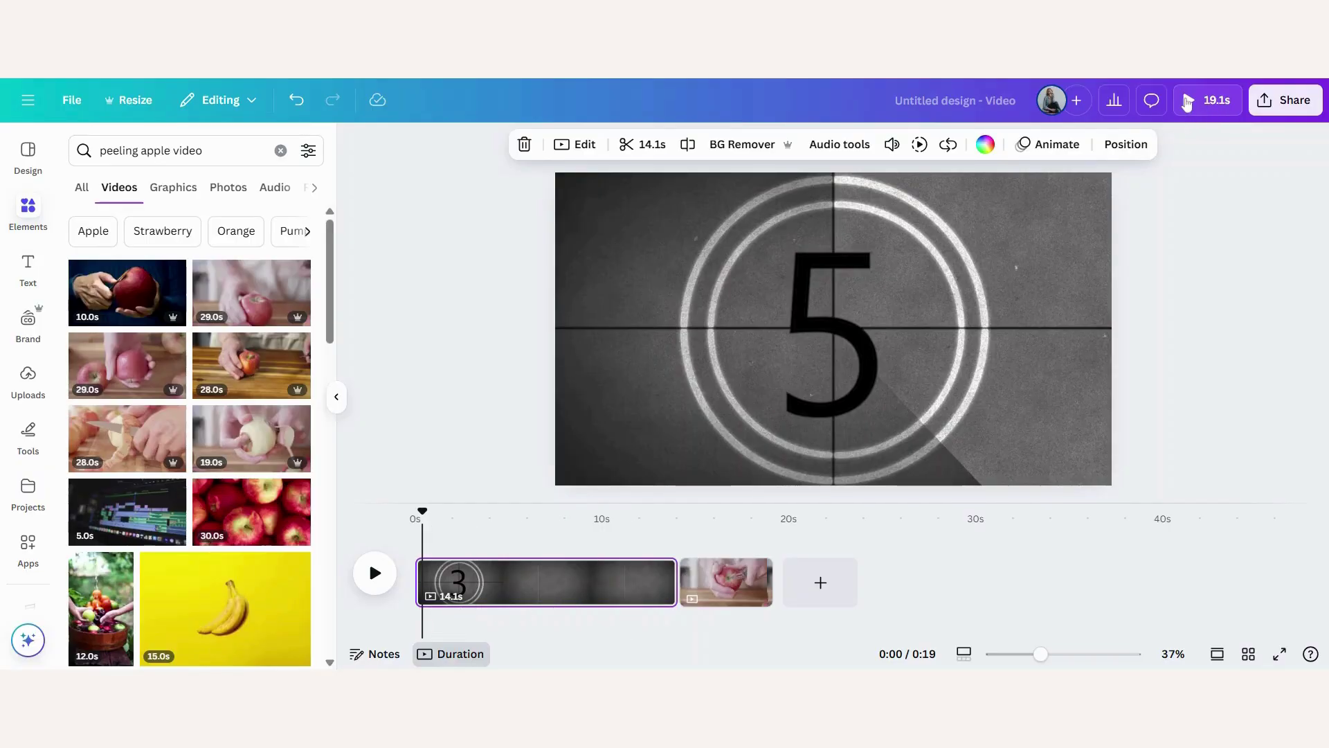
{"action": "left_click", "coordinate": [1187, 102]}
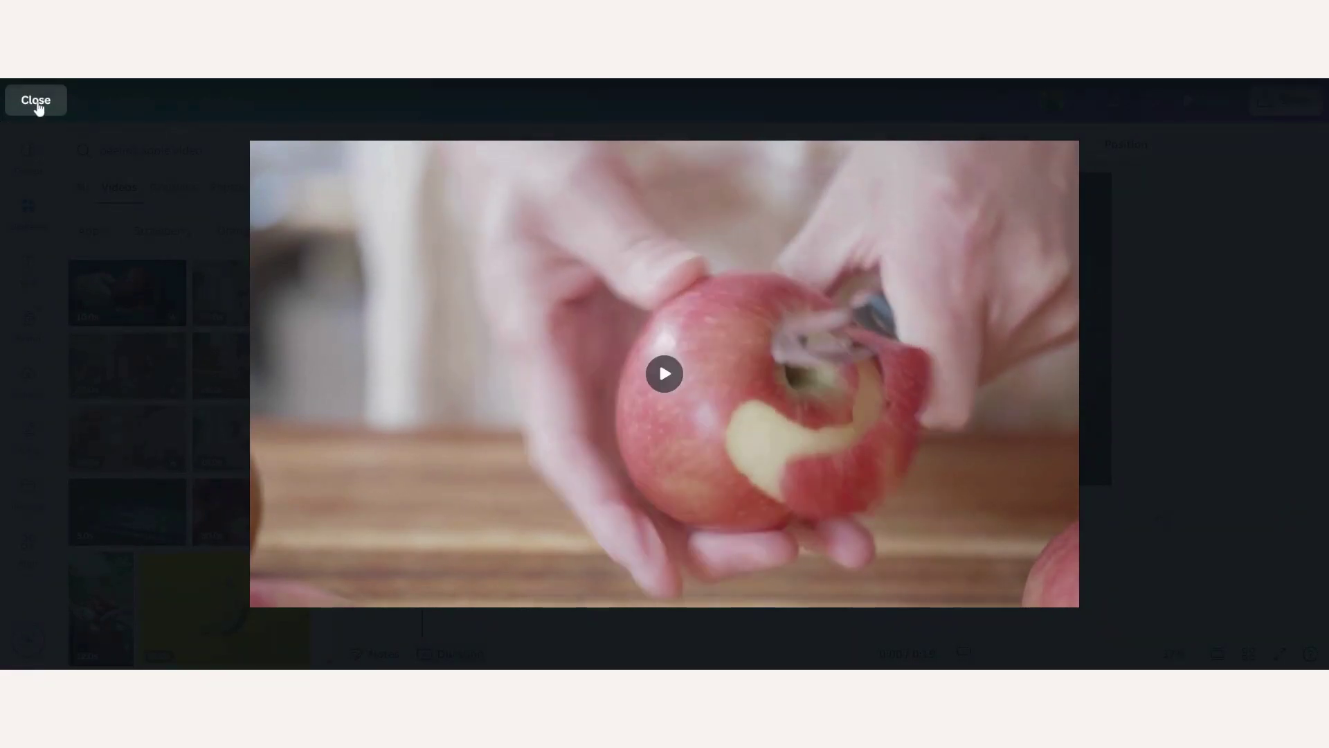
{"action": "left_click", "coordinate": [36, 101]}
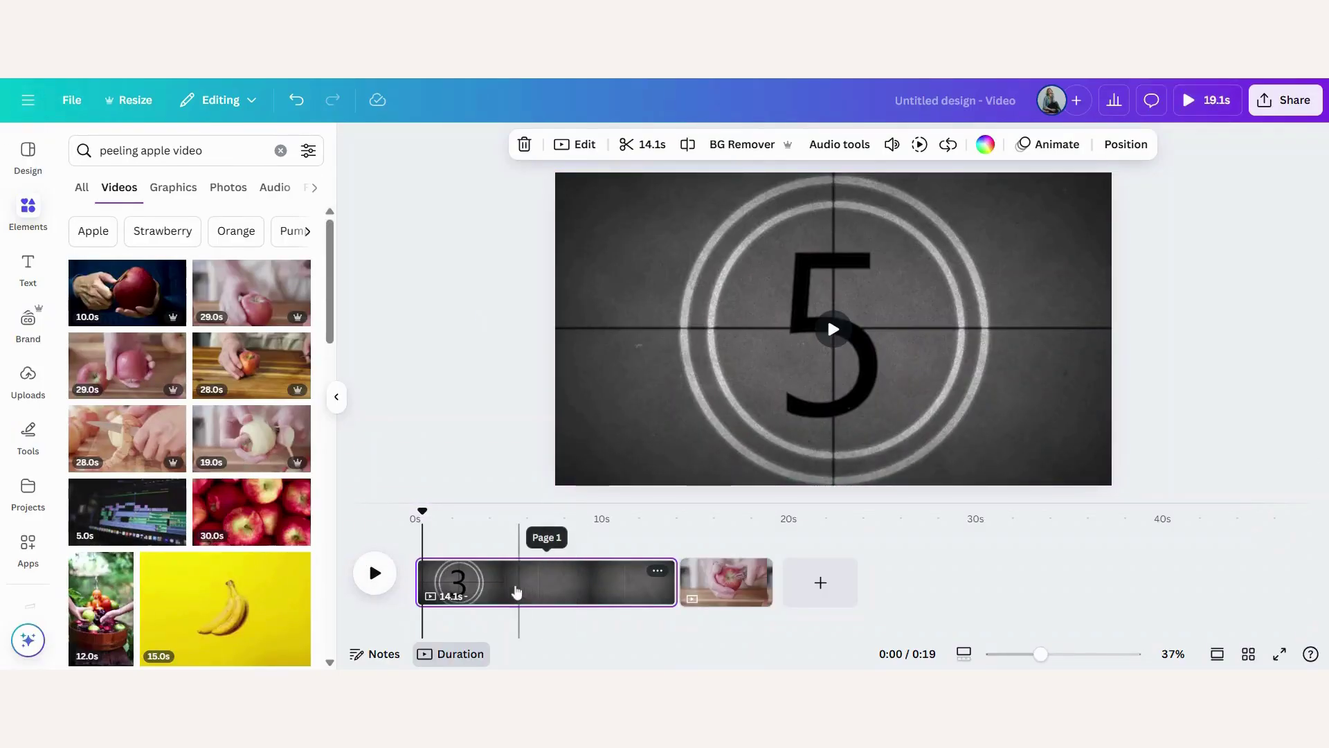
- Split the countdown at 0:06 and delete the leftover 7.4-second page, keeping 6.6 seconds
{"action": "left_click", "coordinate": [485, 585]}
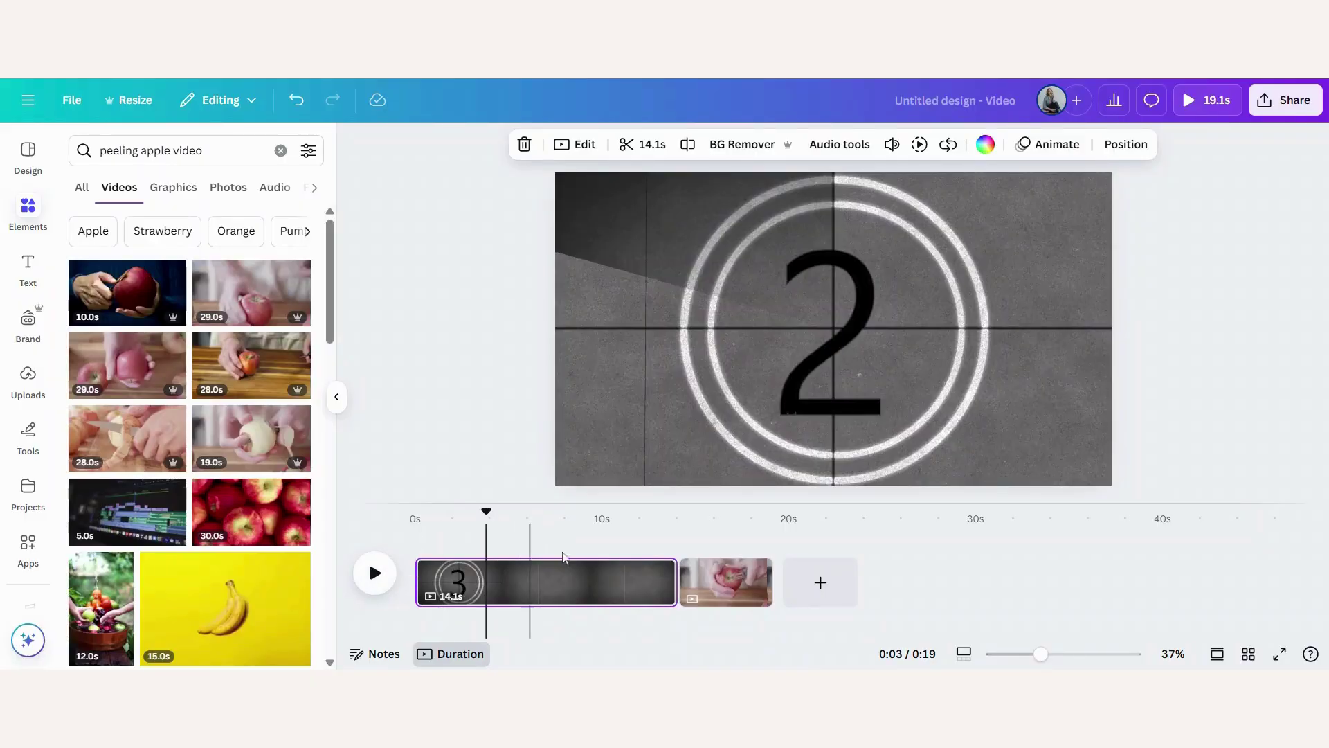
{"action": "left_click", "coordinate": [375, 573]}
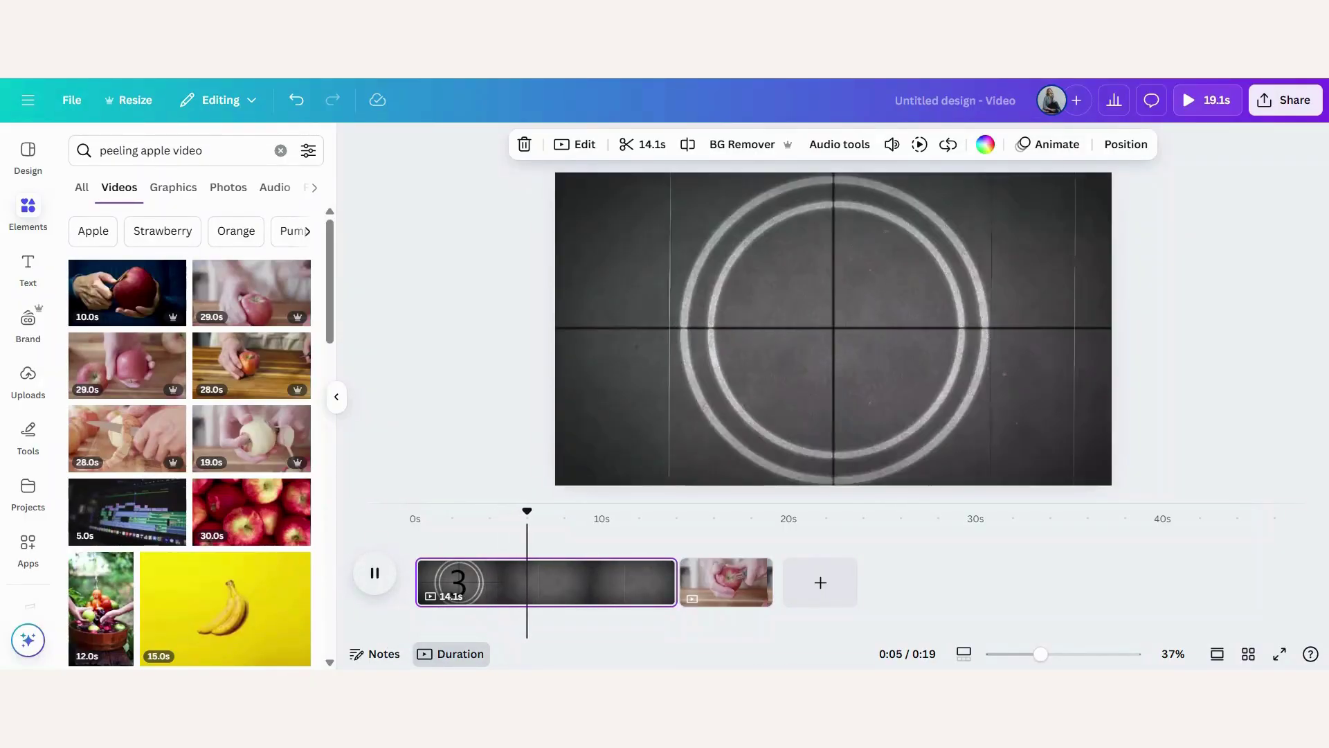
{"action": "left_click", "coordinate": [374, 573]}
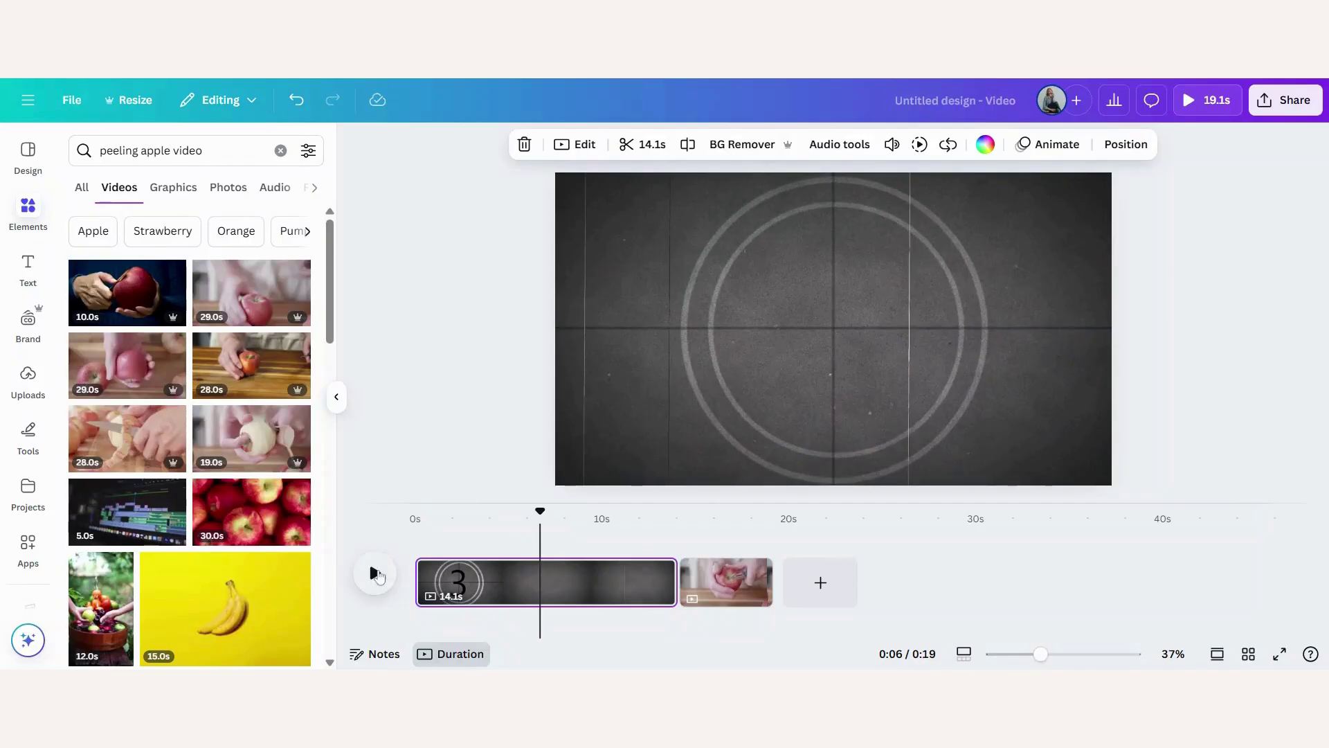
{"action": "key", "text": "s"}
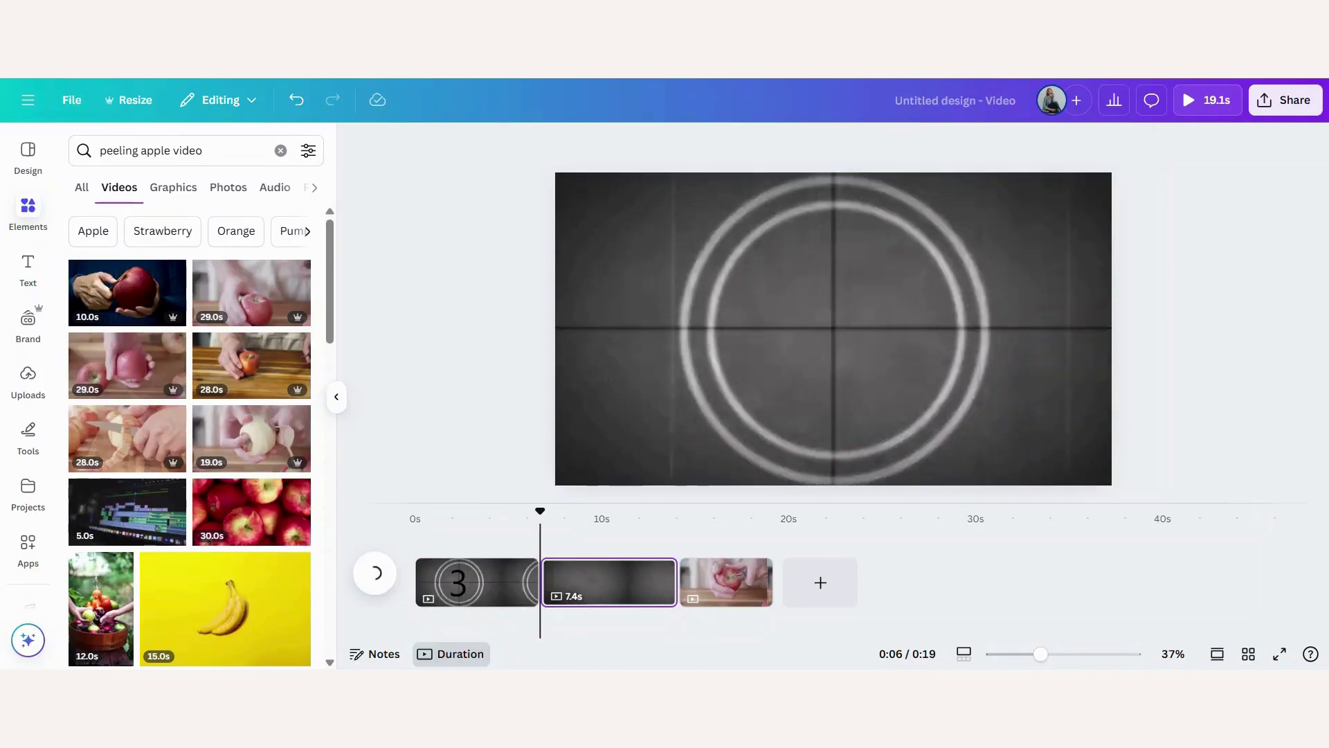
{"action": "right_click", "coordinate": [617, 583]}
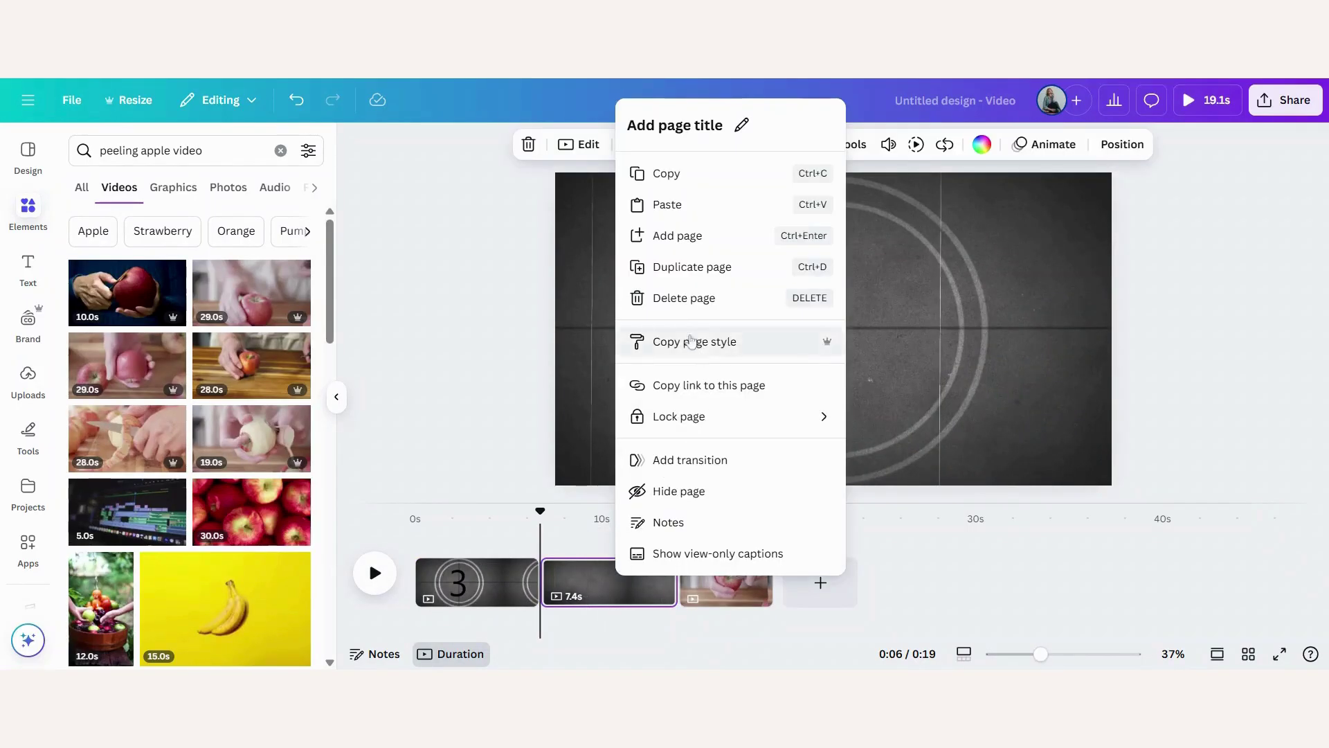
{"action": "left_click", "coordinate": [685, 298]}
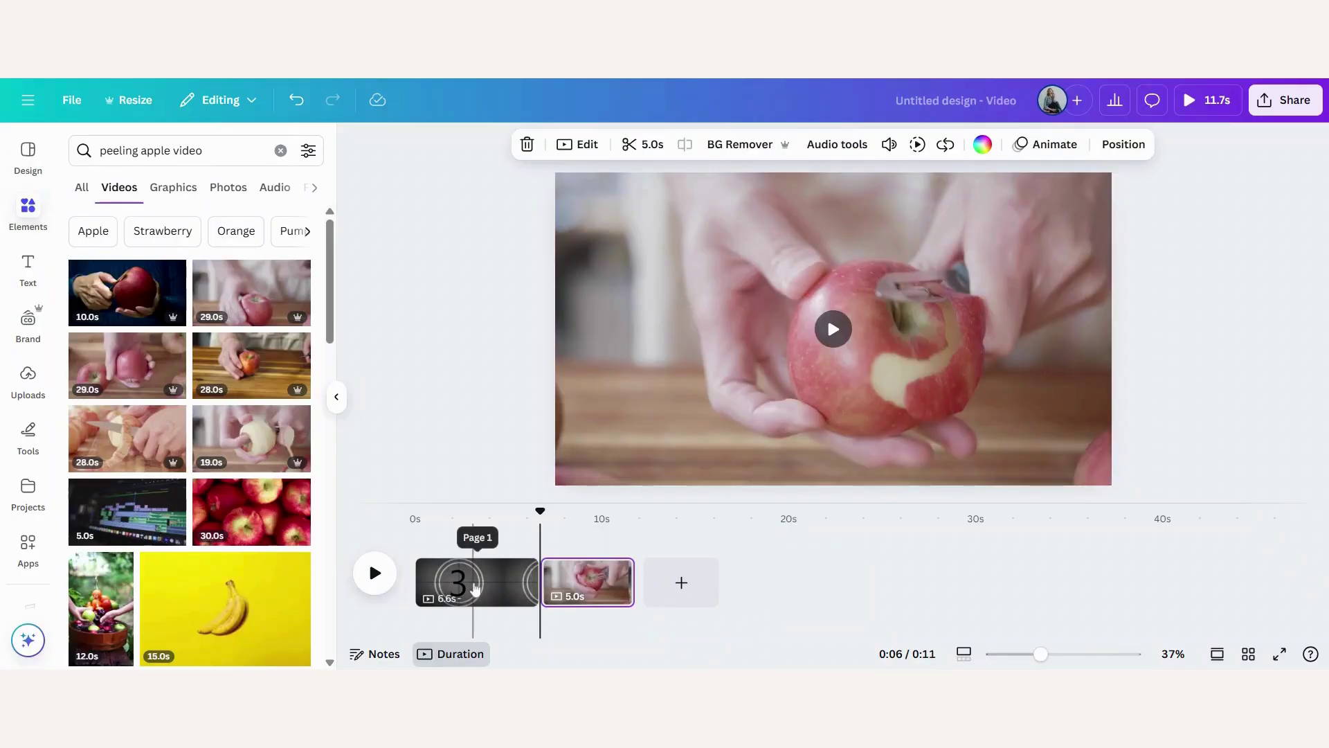
{"action": "left_click", "coordinate": [439, 586]}
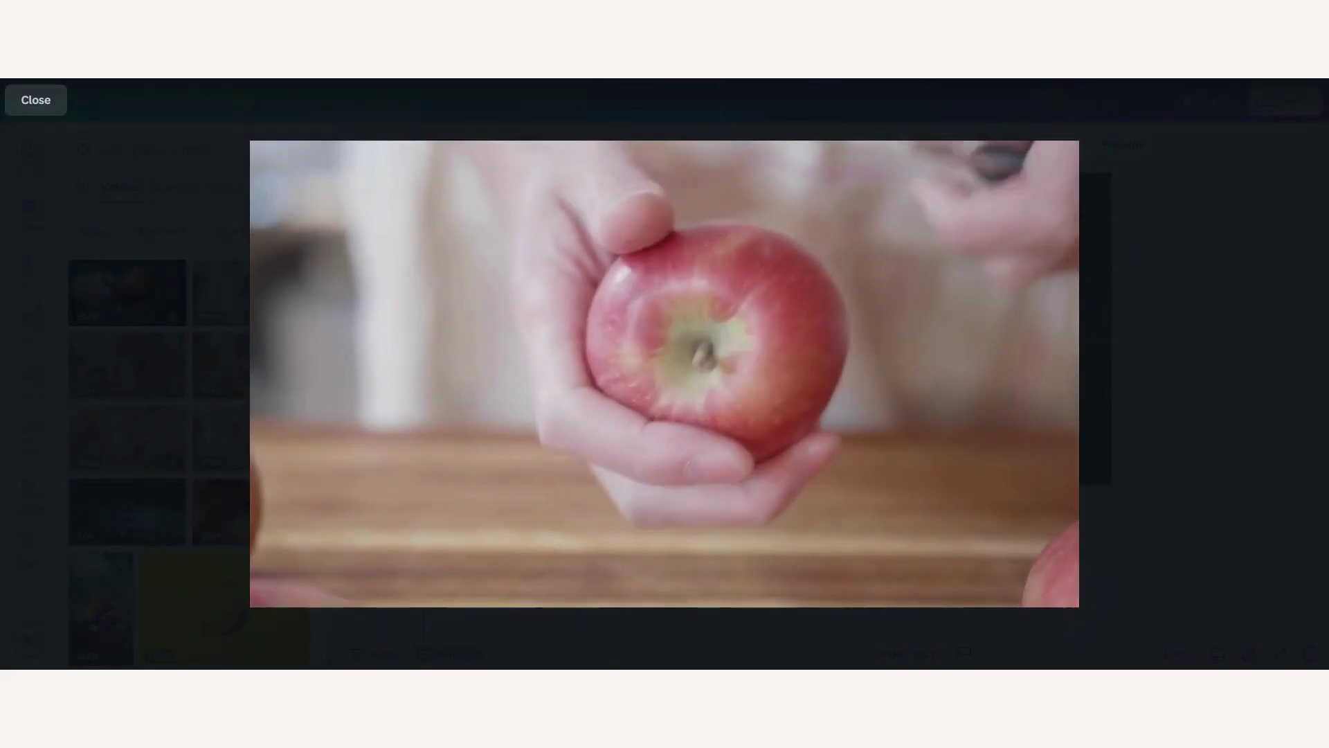
{"action": "left_click", "coordinate": [36, 100]}
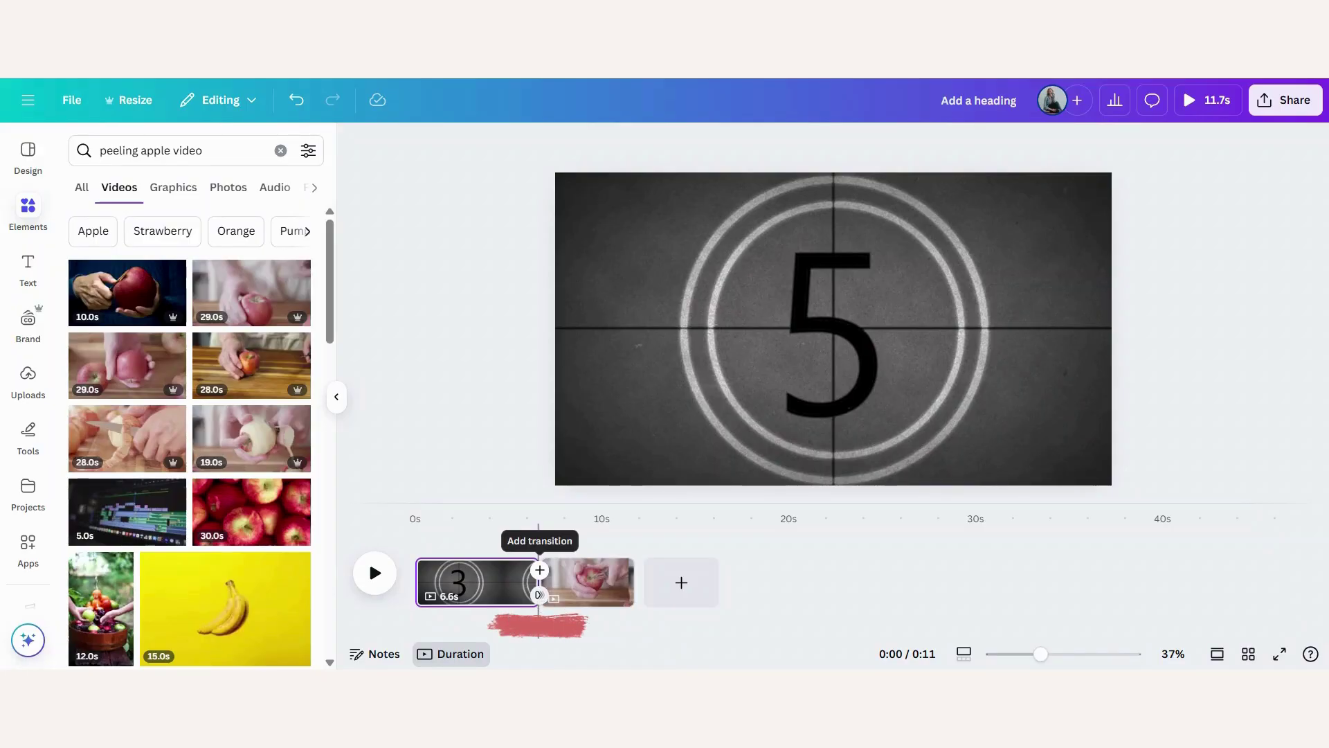
- Insert a 1-second Colour Wipe transition between the countdown and apple clips
{"action": "left_click", "coordinate": [540, 596]}
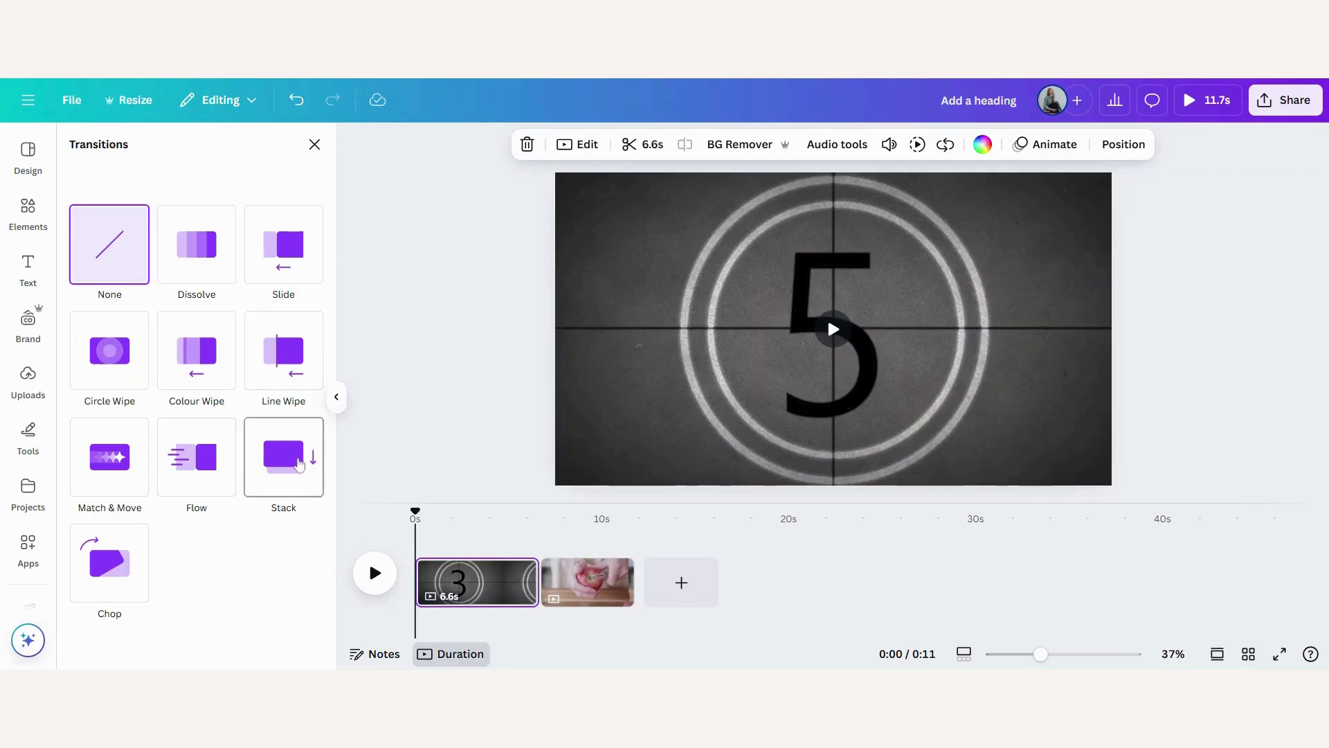
{"action": "left_click", "coordinate": [207, 367]}
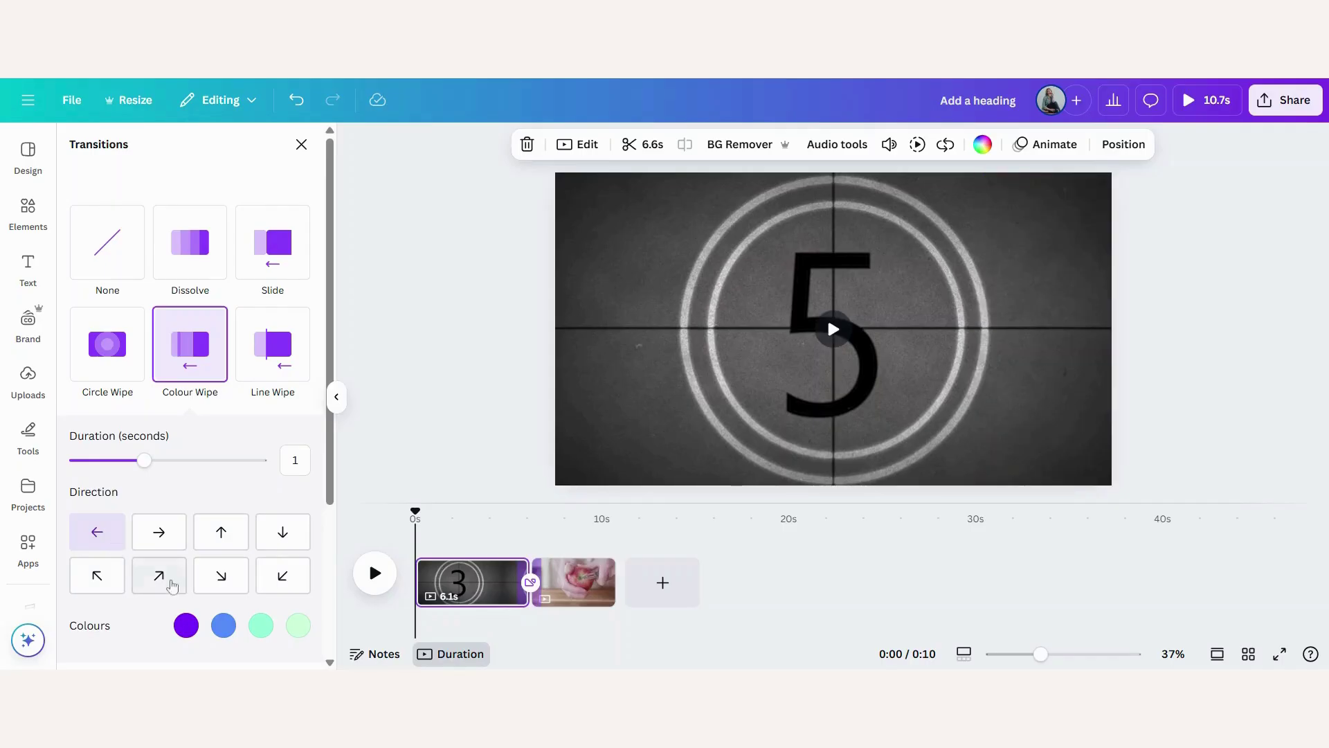
- Recolour the Colour Wipe to brand red, dark navy, blue-grey and beige, then preview it
{"action": "scroll", "coordinate": [180, 604], "scroll_direction": "down", "scroll_amount": 3}
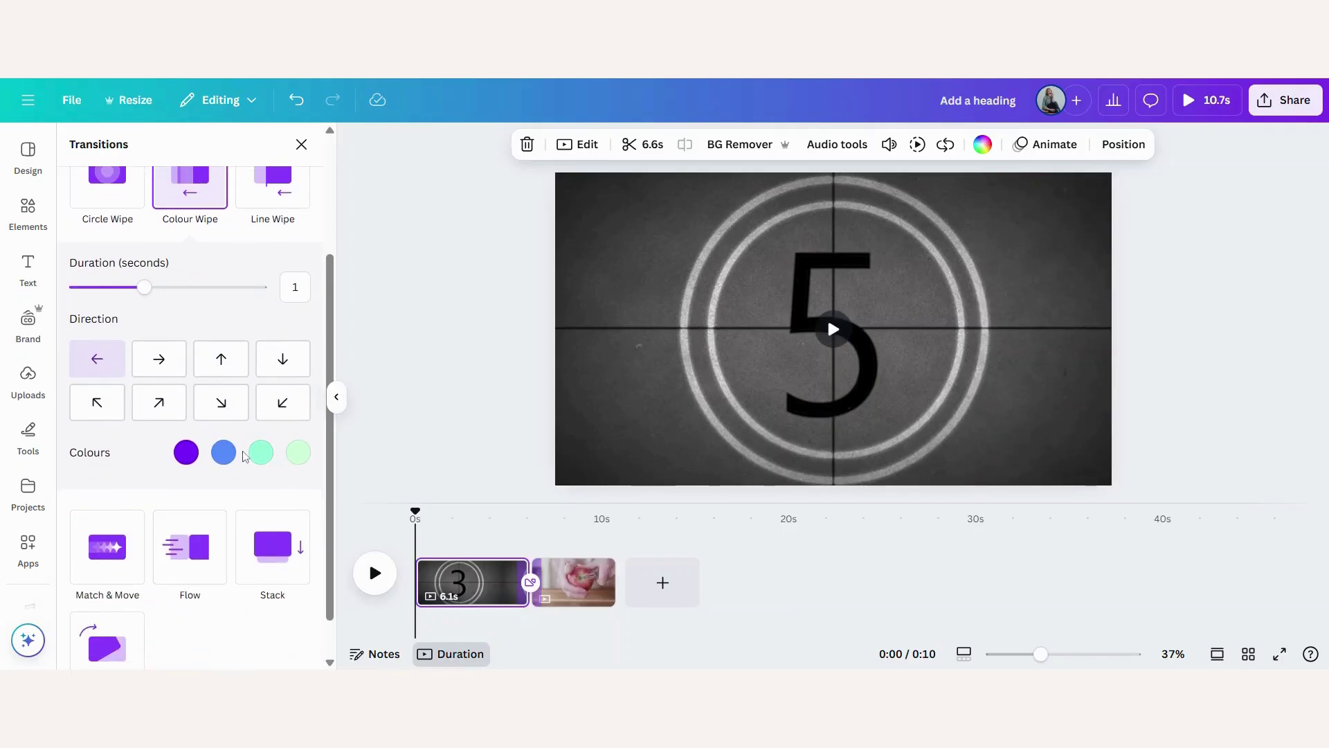
{"action": "left_click", "coordinate": [186, 453]}
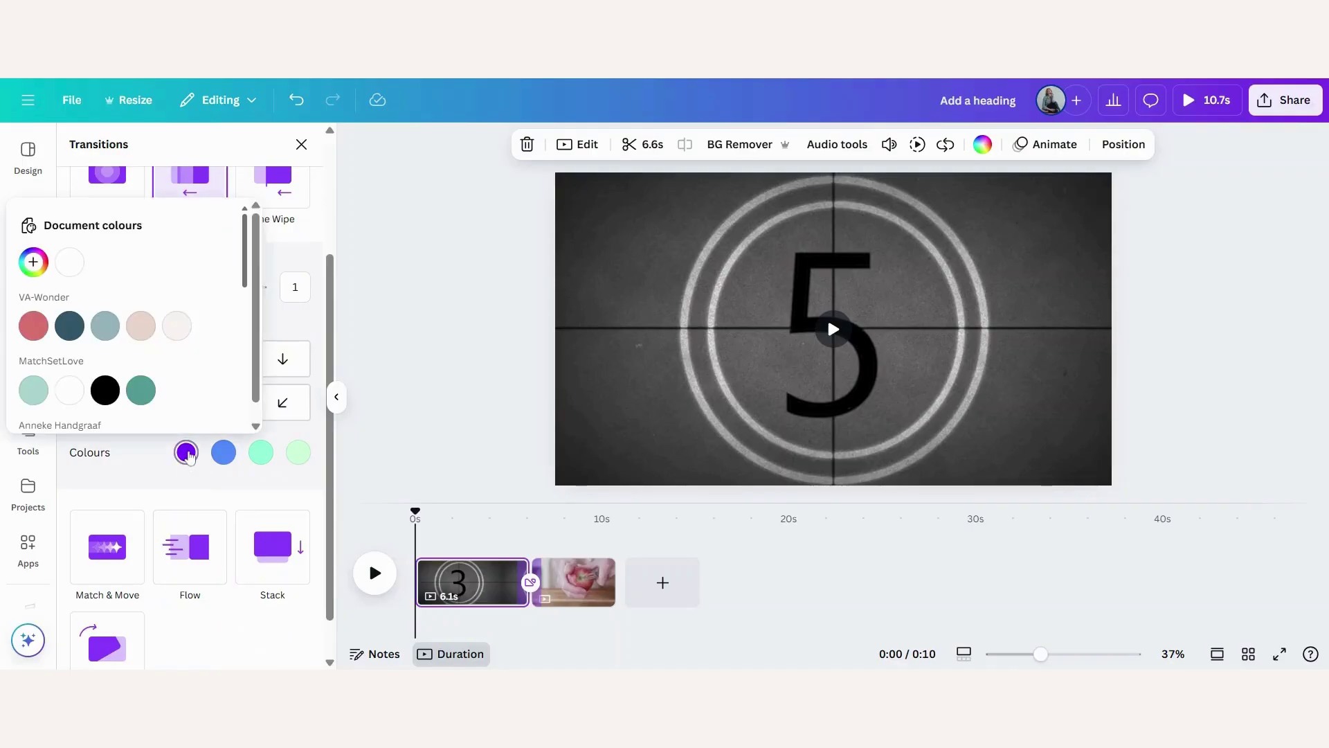
{"action": "left_click", "coordinate": [33, 326]}
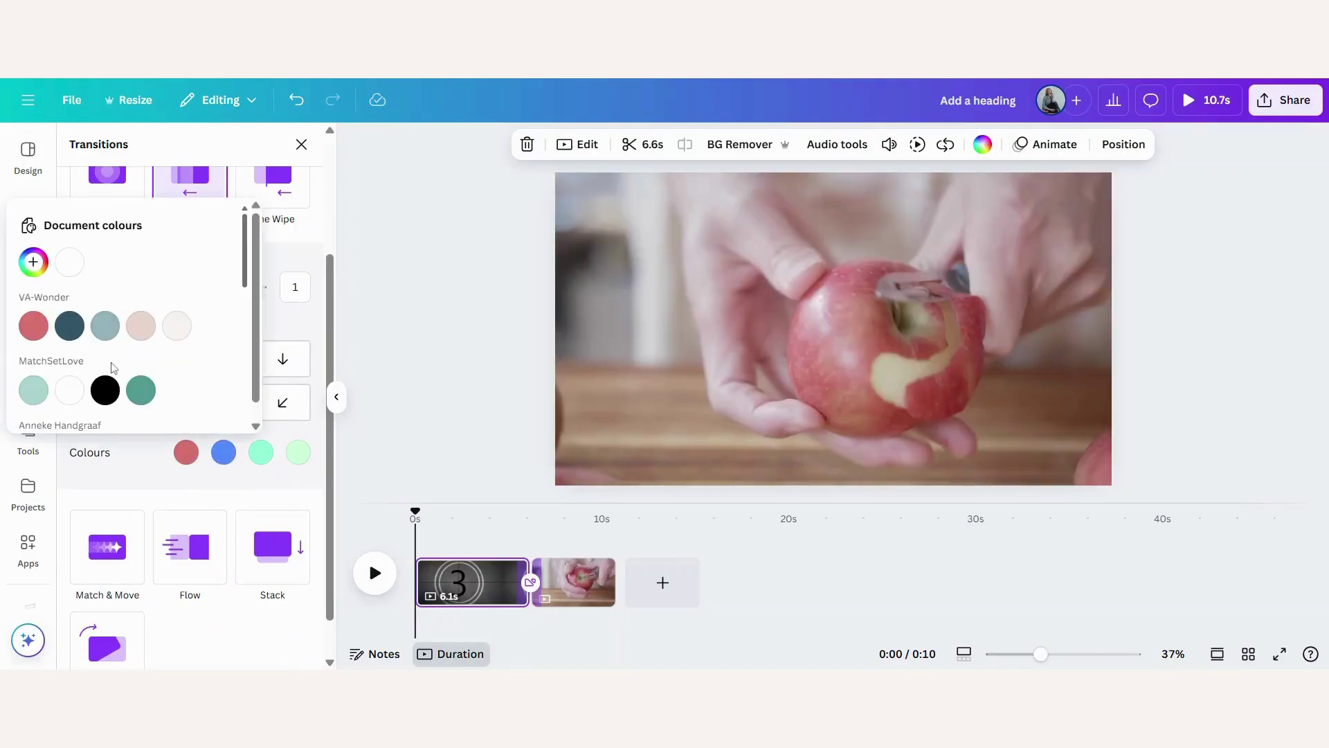
{"action": "left_click", "coordinate": [70, 325]}
{"action": "left_click", "coordinate": [260, 453]}
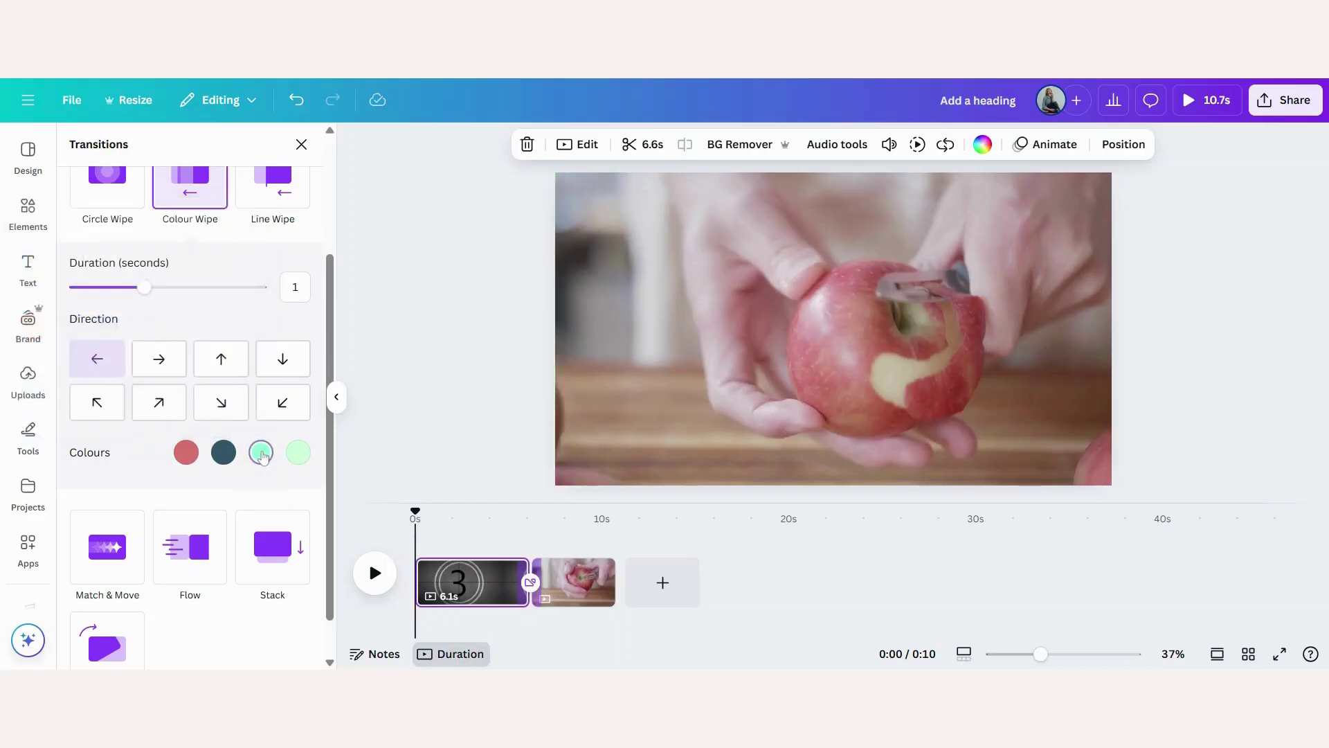
{"action": "left_click", "coordinate": [115, 325]}
{"action": "left_click", "coordinate": [298, 452]}
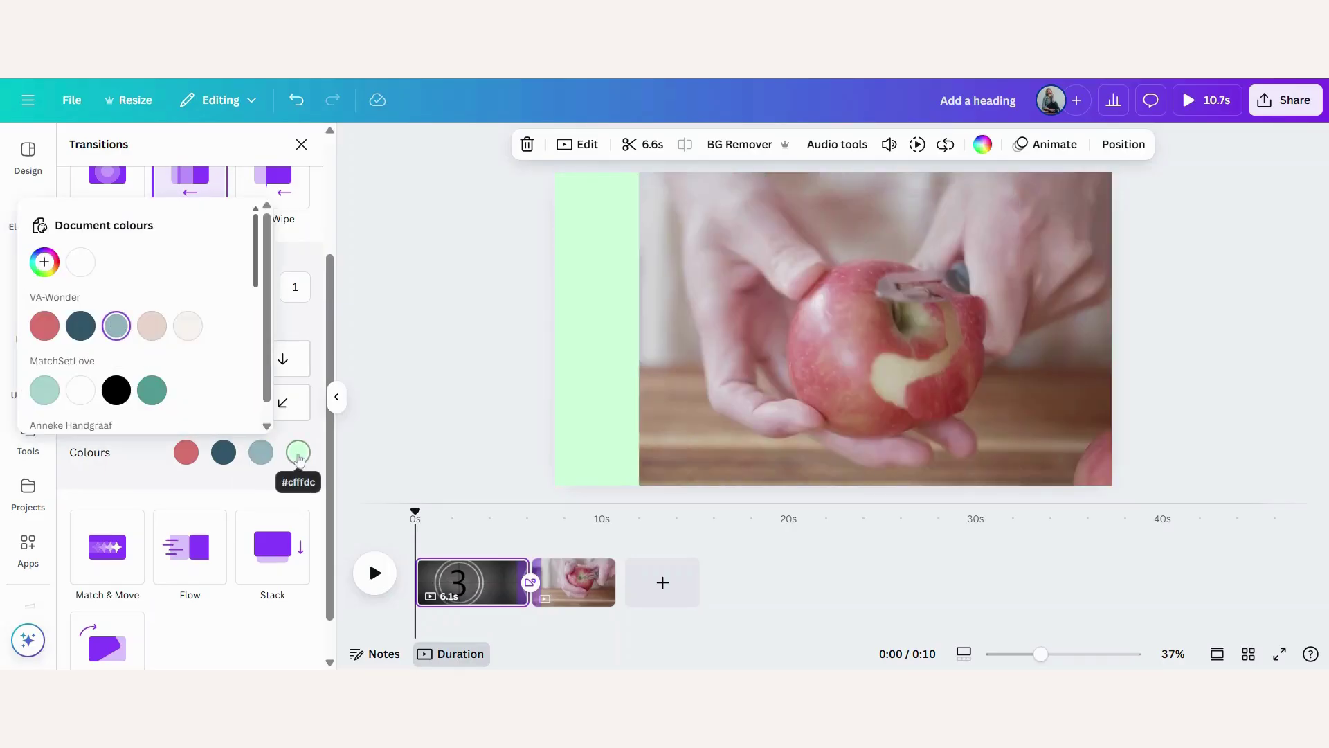
{"action": "left_click", "coordinate": [181, 327]}
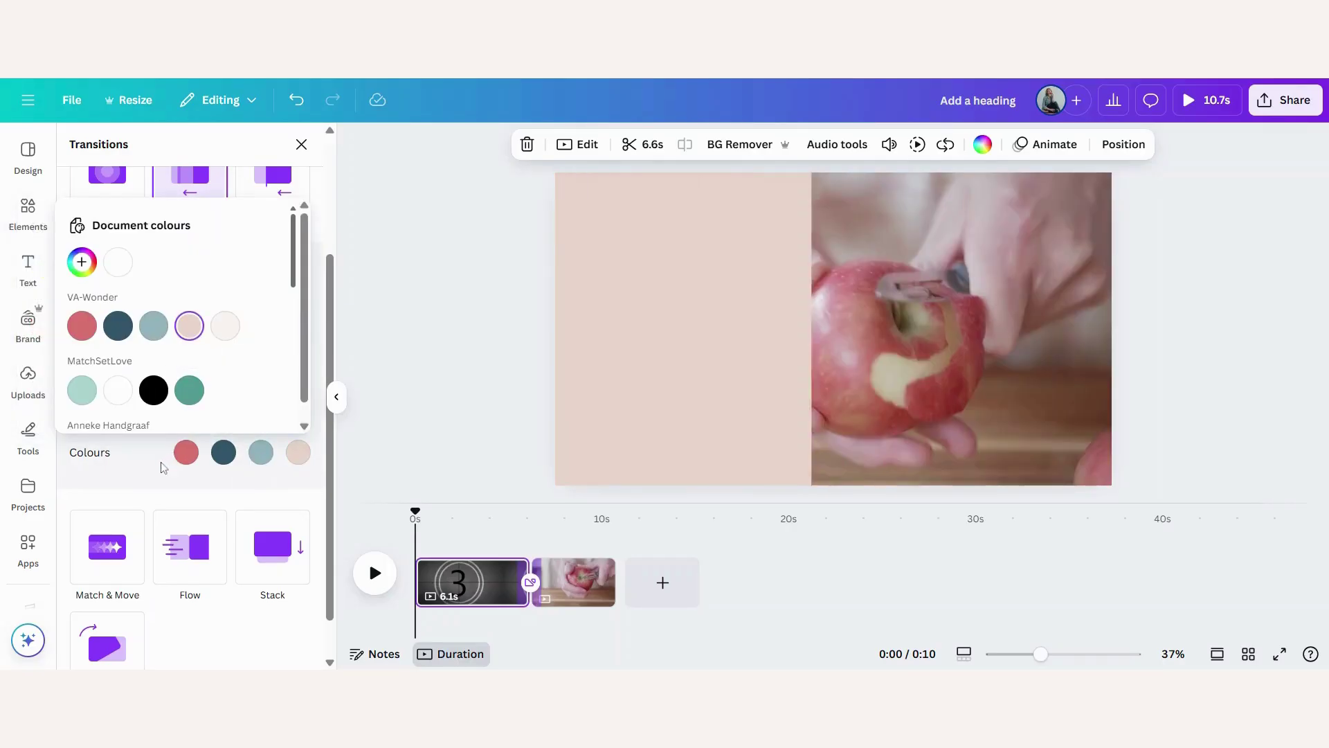
{"action": "left_click", "coordinate": [136, 467]}
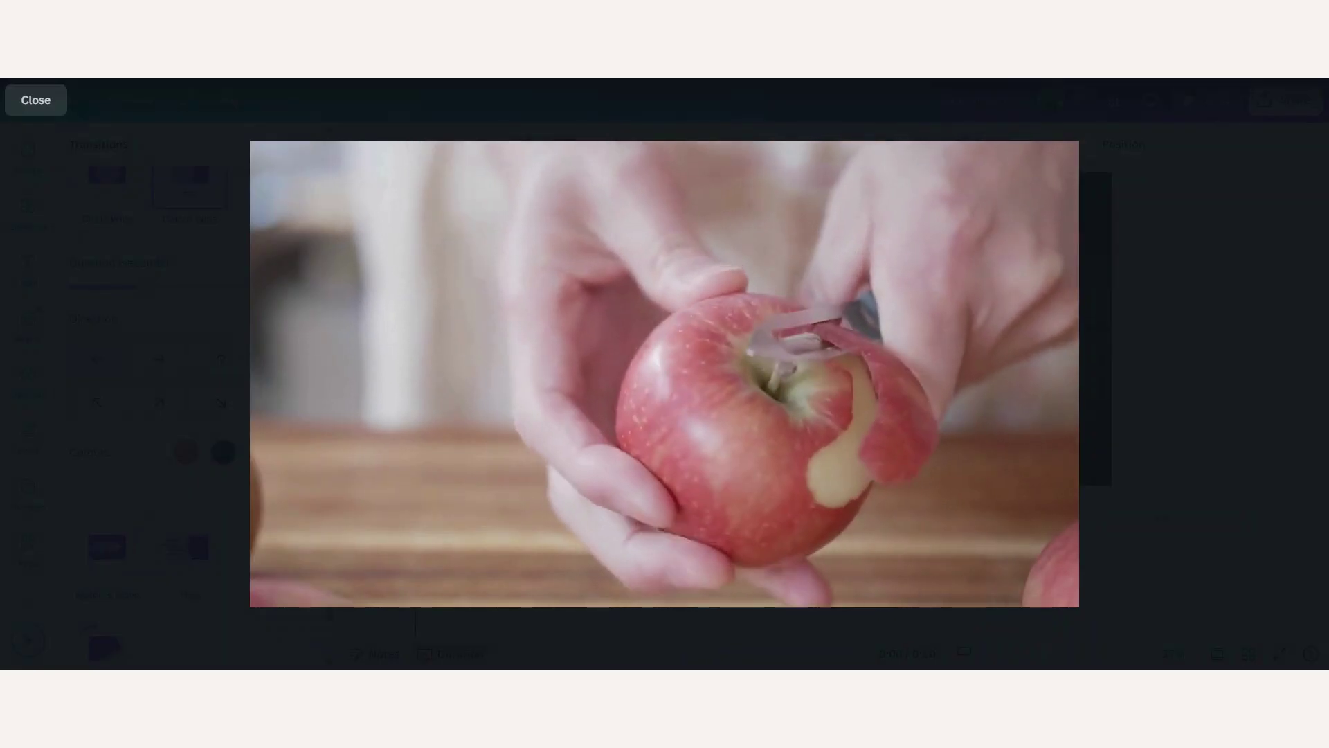
{"action": "left_click", "coordinate": [35, 103]}
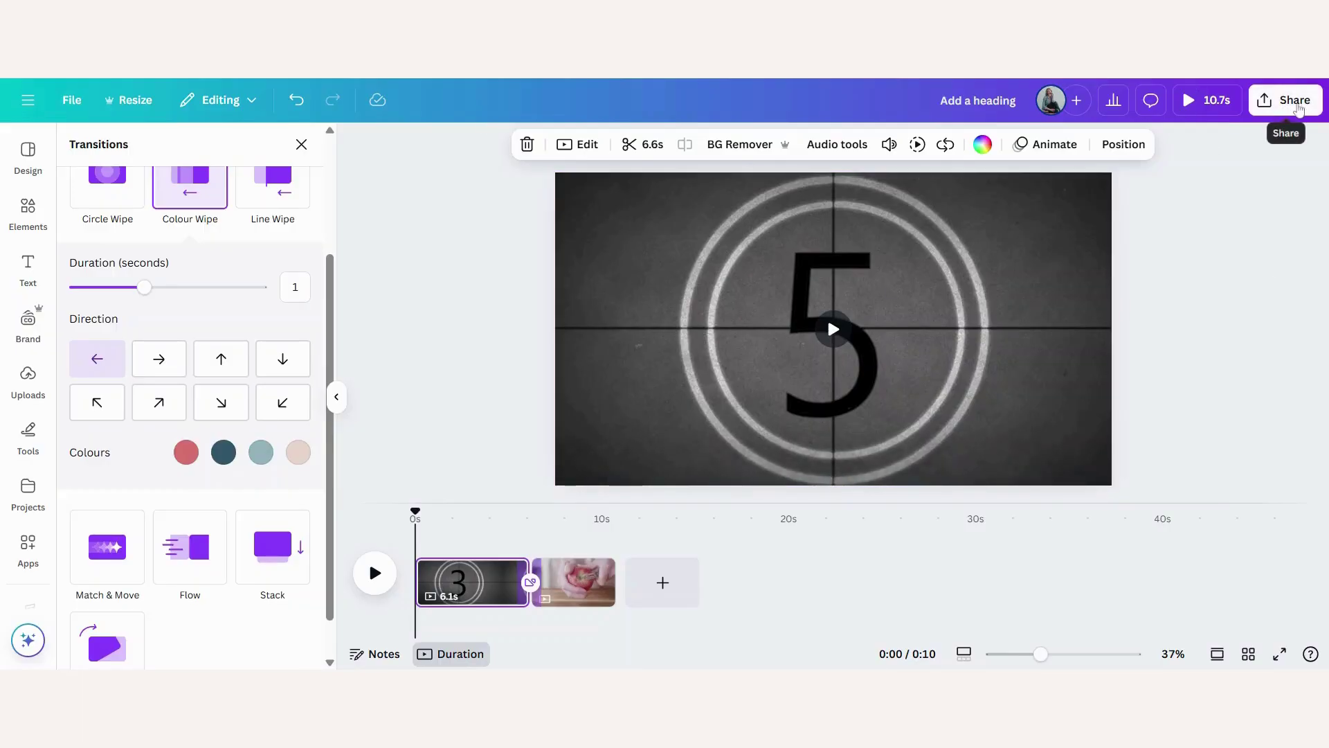
- Download pages 1–2 as a 1080p MP4 video
{"action": "left_click", "coordinate": [1289, 101]}
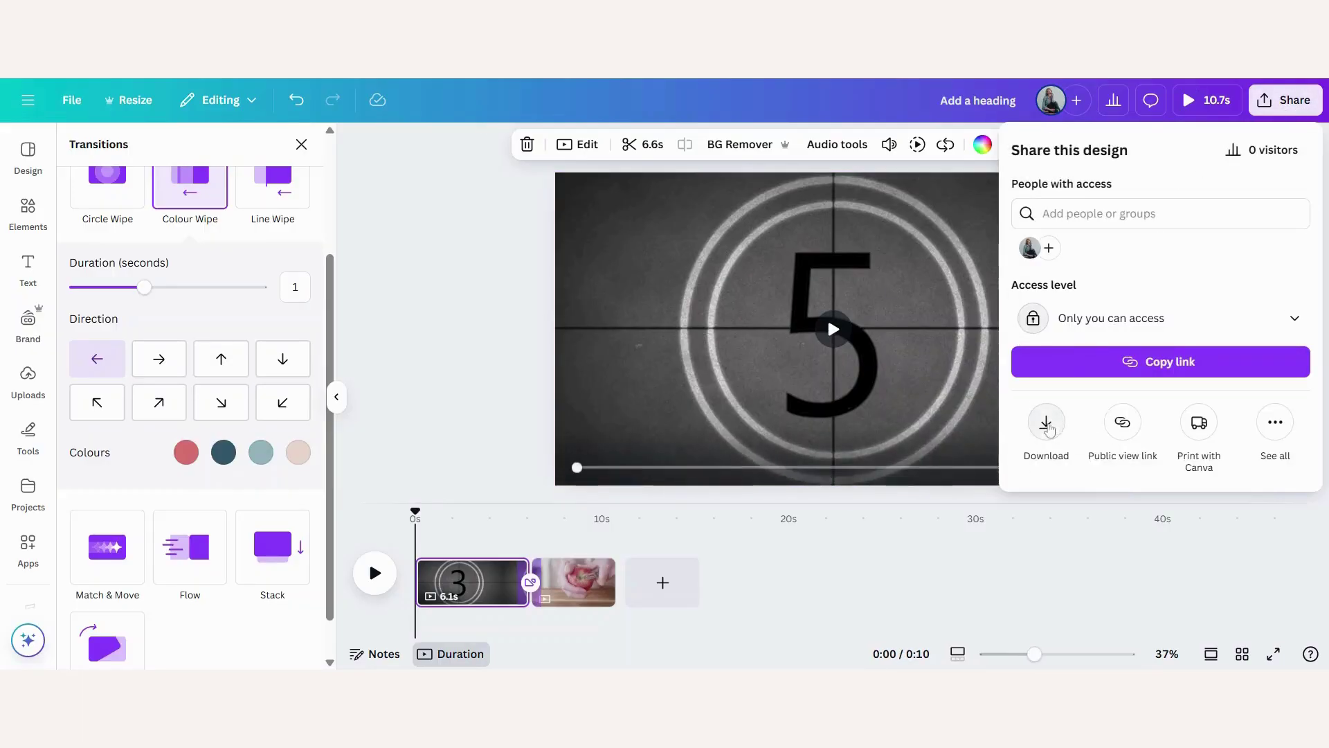
{"action": "left_click", "coordinate": [1046, 426]}
{"action": "left_click", "coordinate": [1195, 213]}
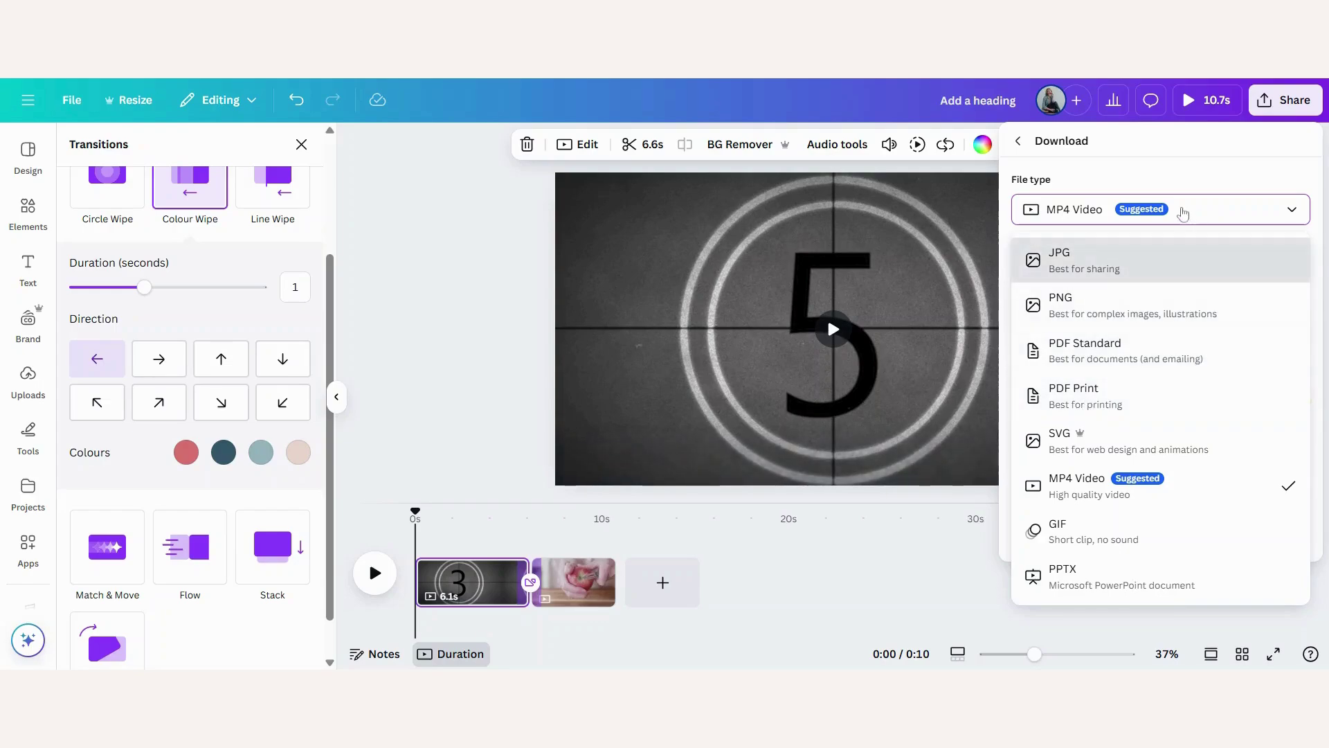
{"action": "left_click", "coordinate": [1183, 212]}
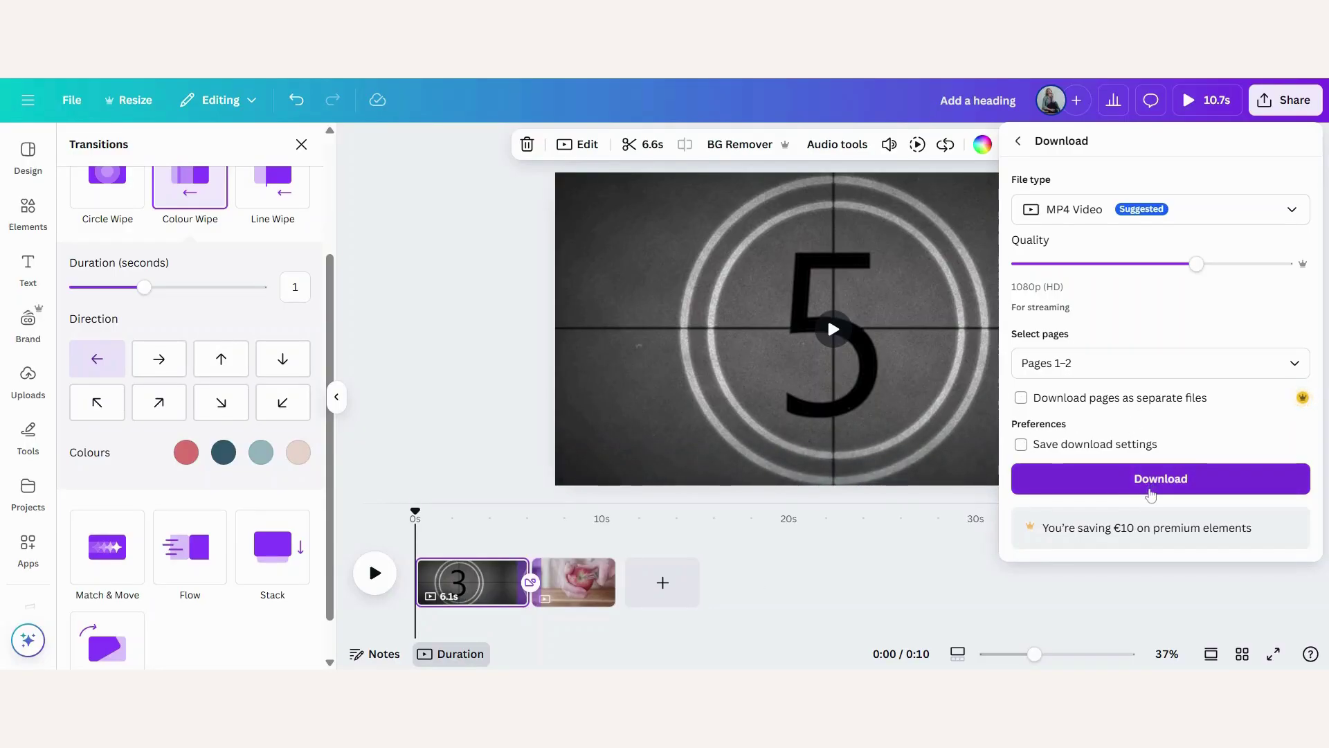
{"action": "left_click", "coordinate": [1152, 479]}
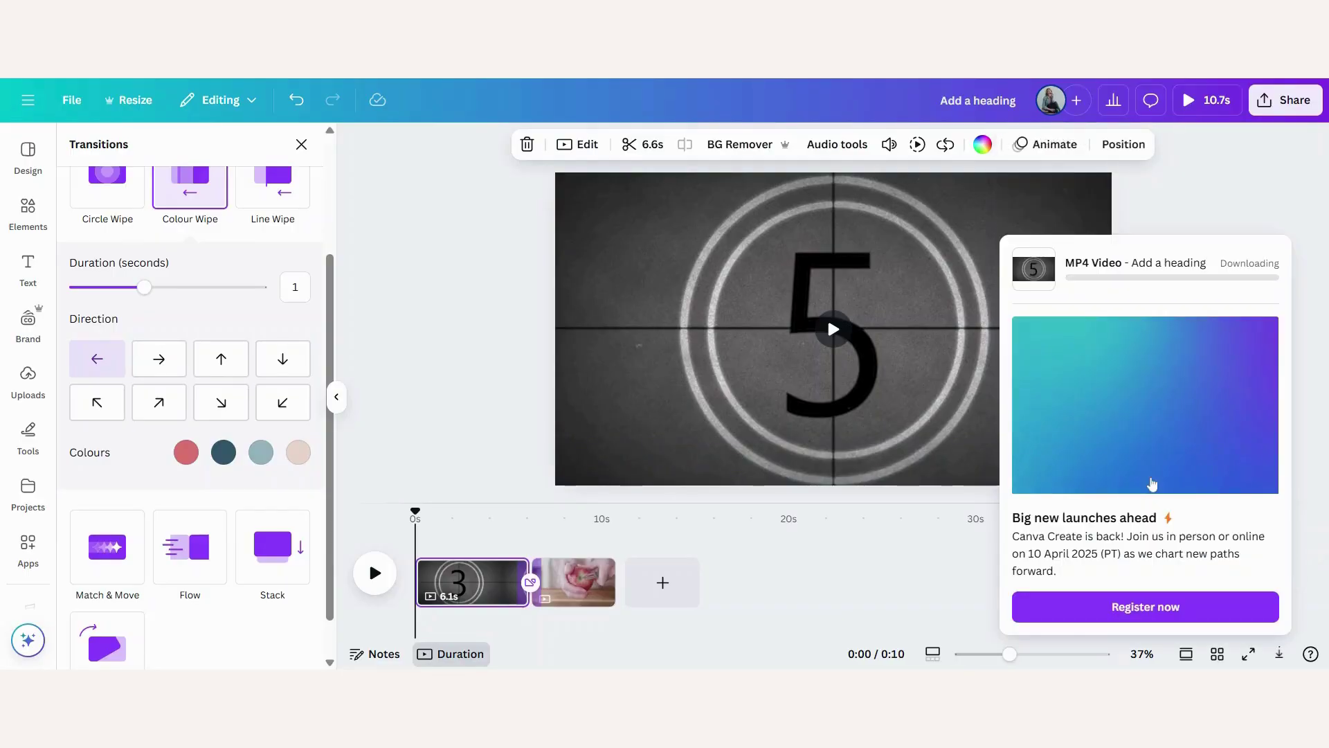